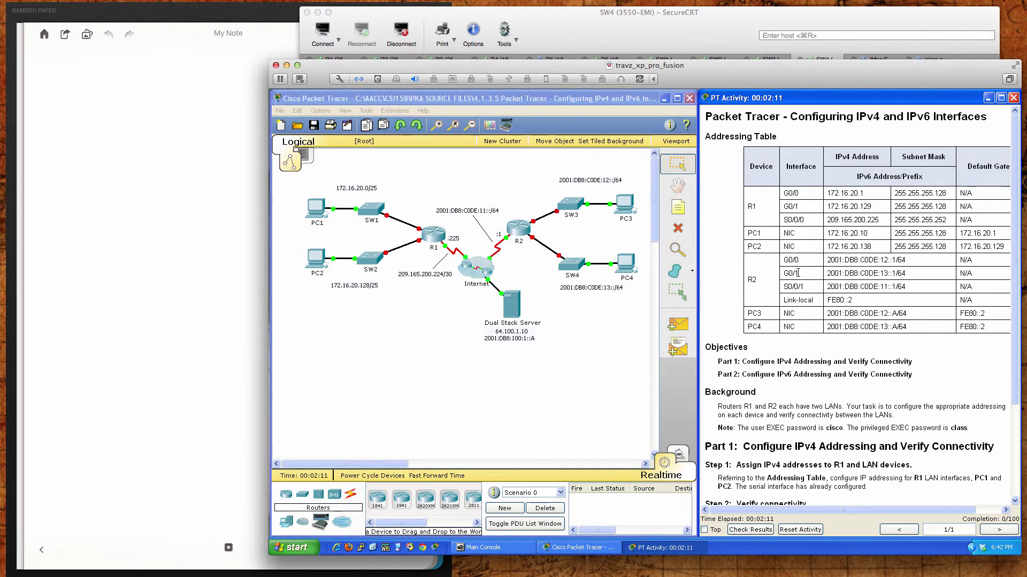
Step: Scroll through the activity instructions to review the Addressing Table
scroll(798, 273, "down", 4)
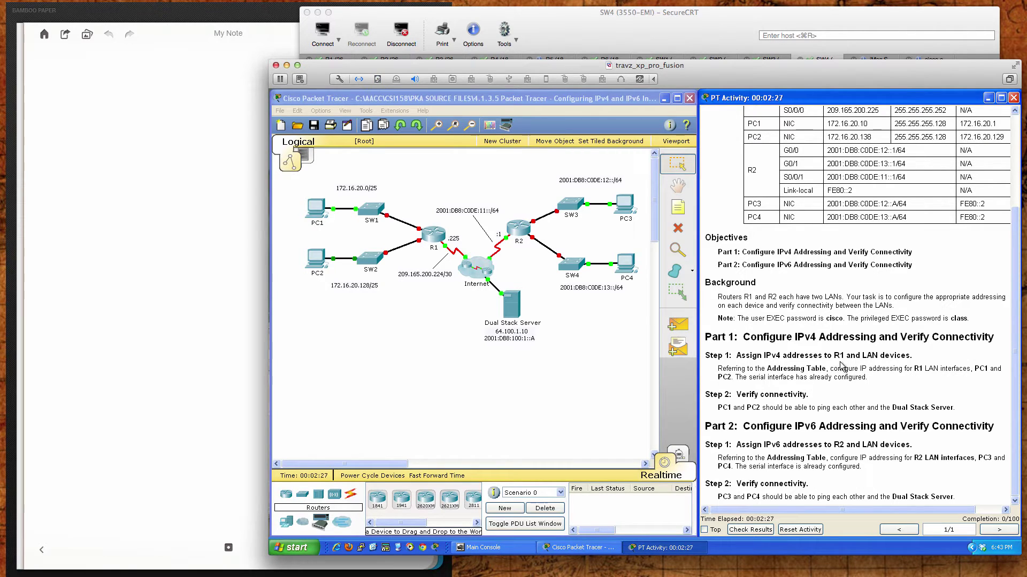
scroll(797, 376, "up", 2)
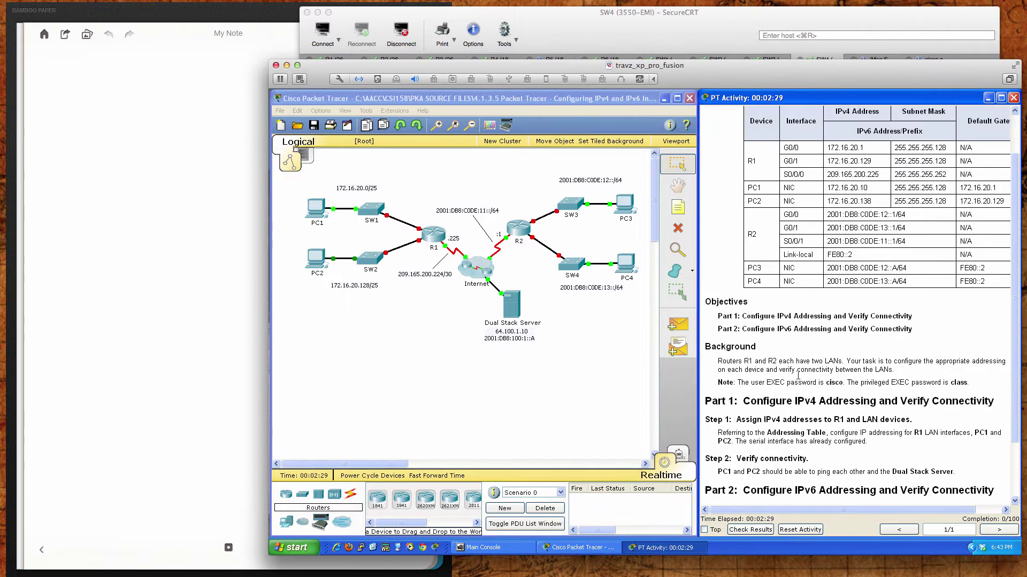
scroll(798, 375, "up", 1)
Step: Open R1's CLI and log in with the user password
left_click(435, 237)
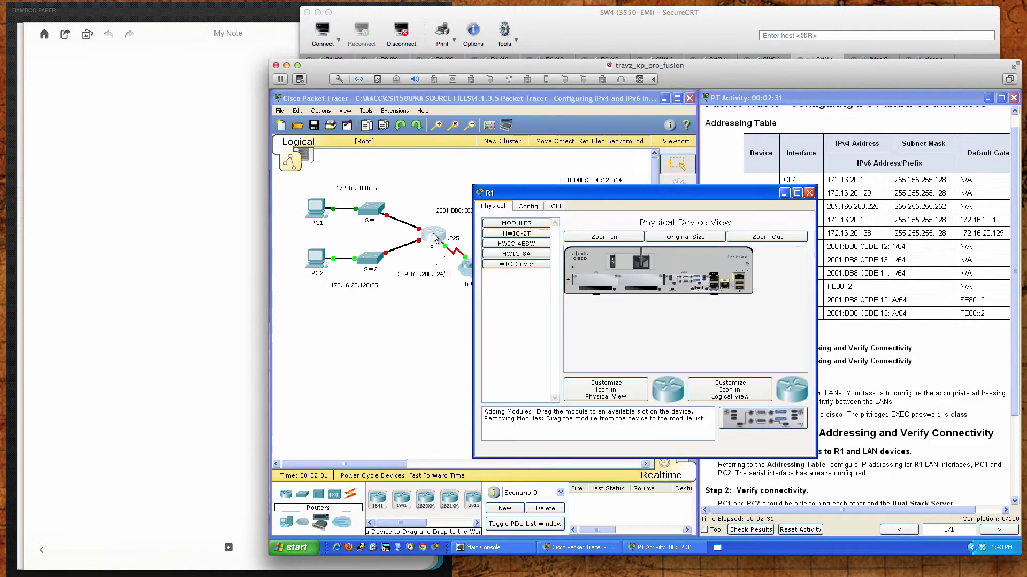
left_click(555, 206)
left_click_drag(571, 188, 527, 264)
key("Return")
key("Return")
key("Return")
key("Return")
key("Return")
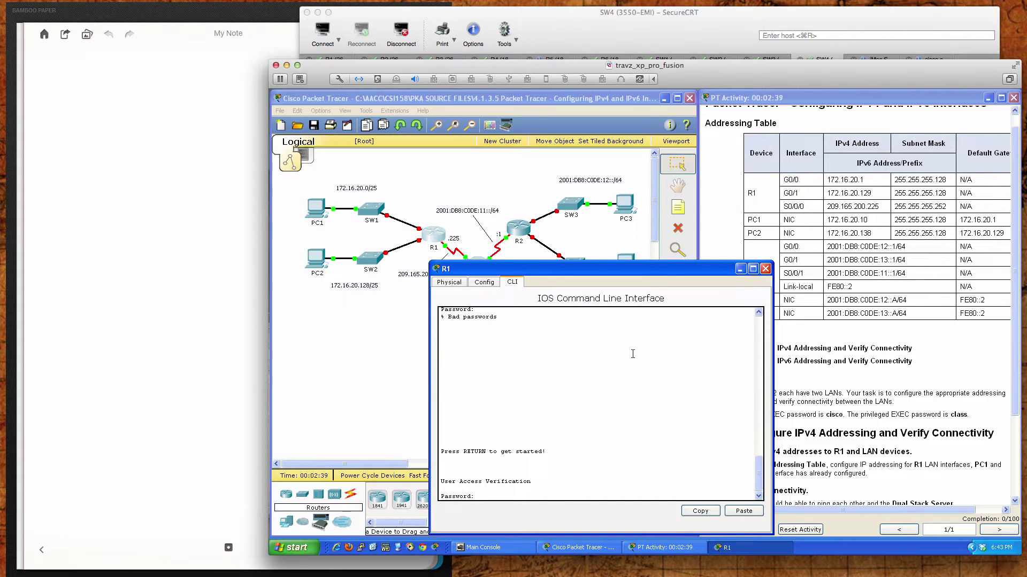
type("cisco")
key("Return")
key("Return")
key("Return")
key("Return")
key("Return")
key("Return")
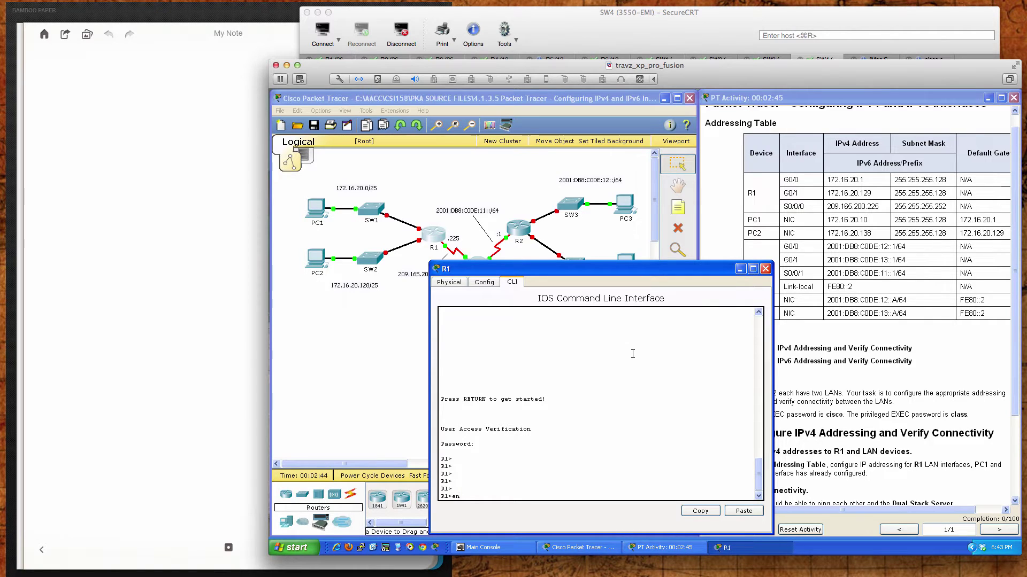
Step: Enter privileged mode with the enable password and start global configuration (conf t)
key("Return")
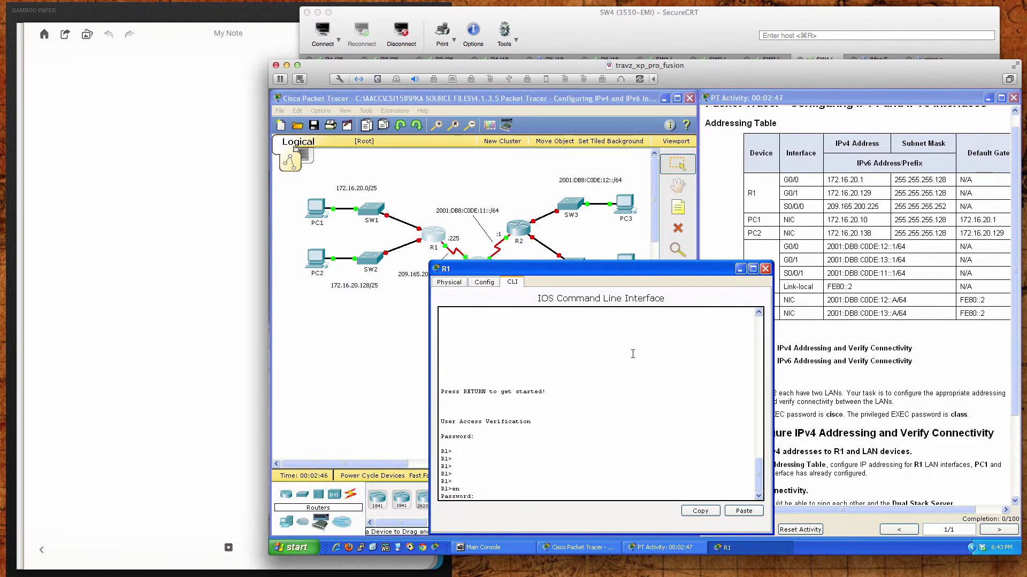
type("class")
key("Return")
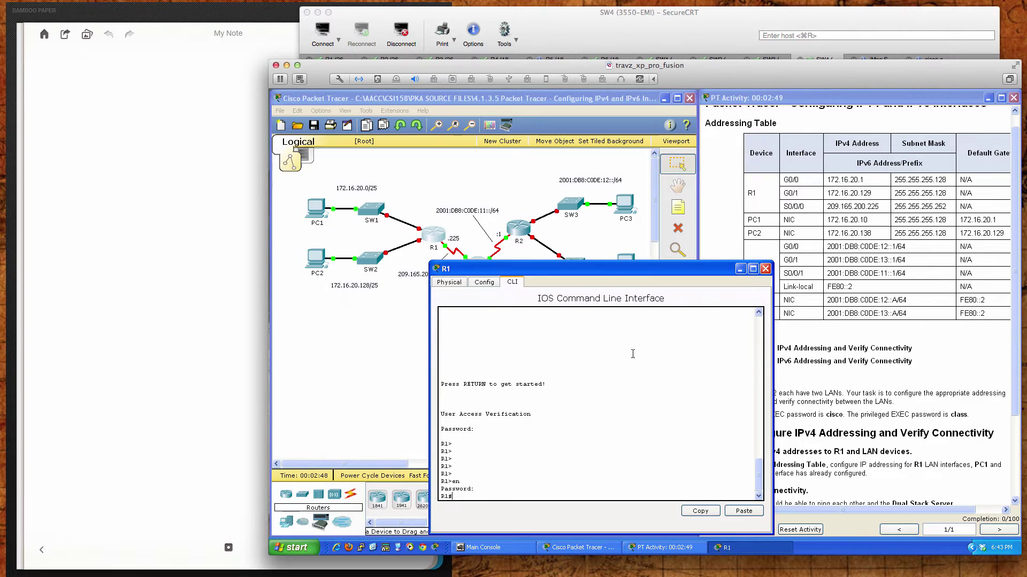
key("Return")
key("Return")
key("Return")
key("Return")
key("Return")
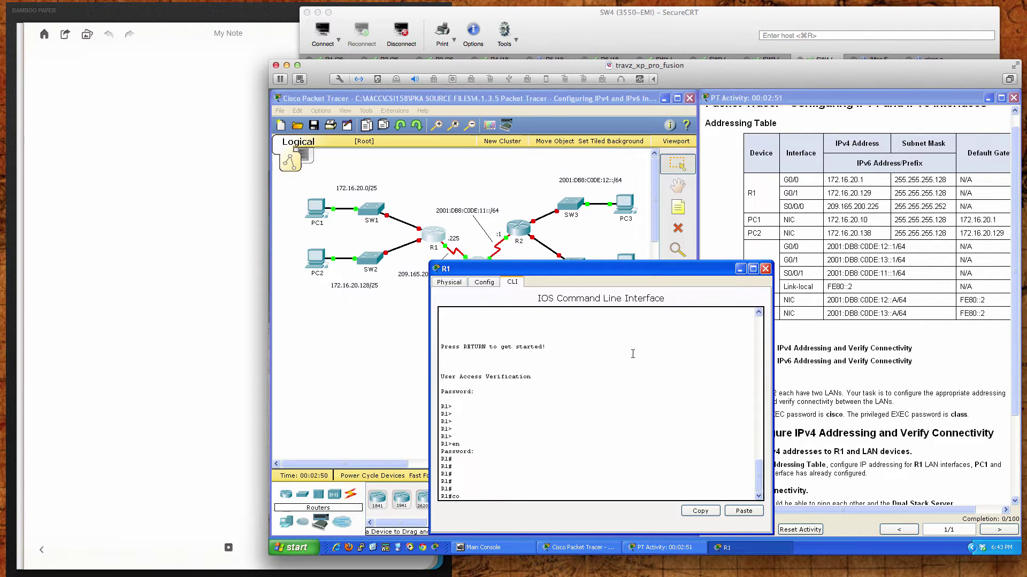
key("Return")
key("Return")
key("Return")
key("Return")
type("int g1")
type("0/0")
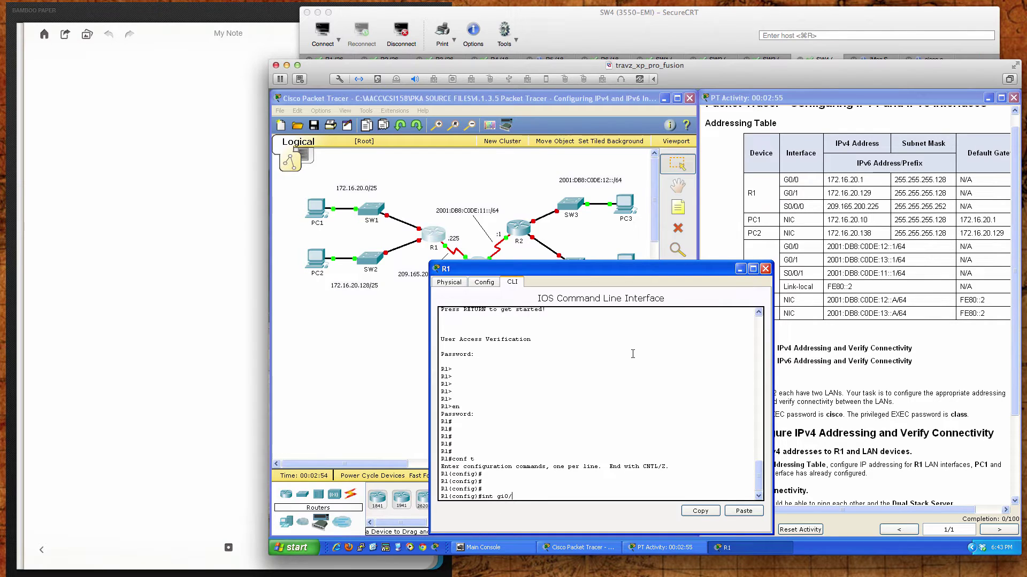
Step: Enable R1's G0/0 and assign it 172.16.20.1 255.255.255.128
key("Return")
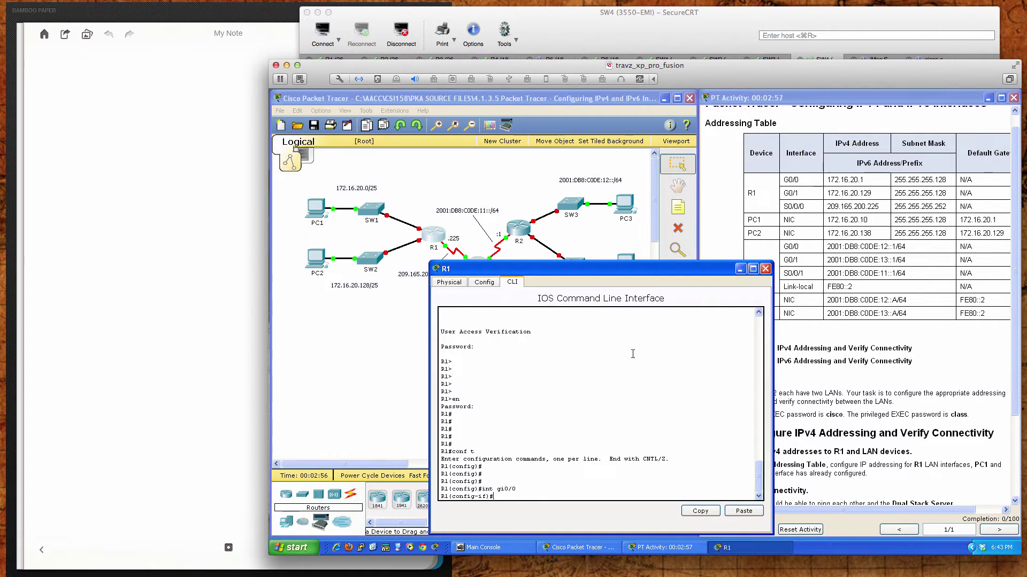
key("Return")
key("Return")
key("Return")
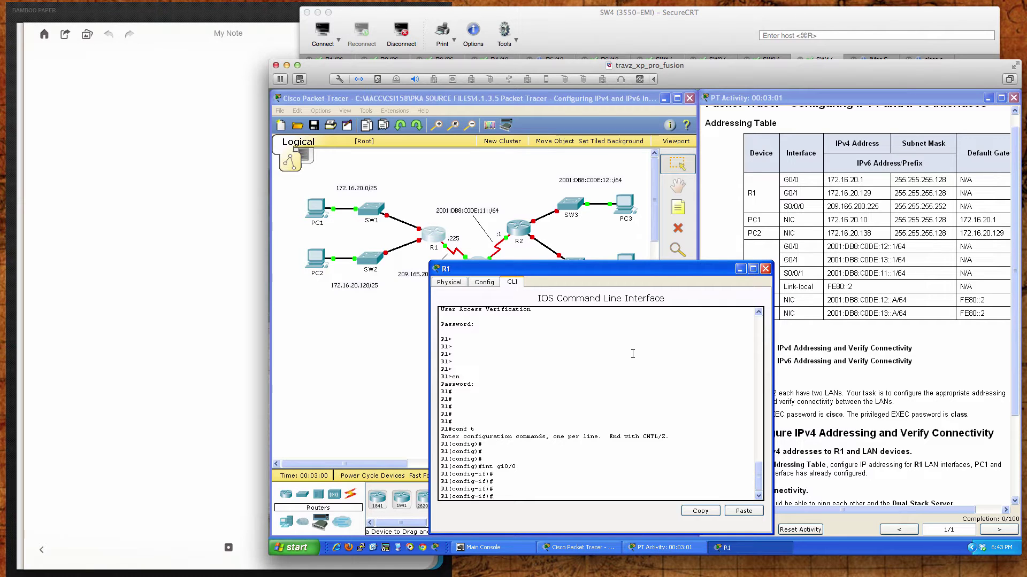
type("no shut")
key("Return")
key("Return")
key("Return")
type("ip a")
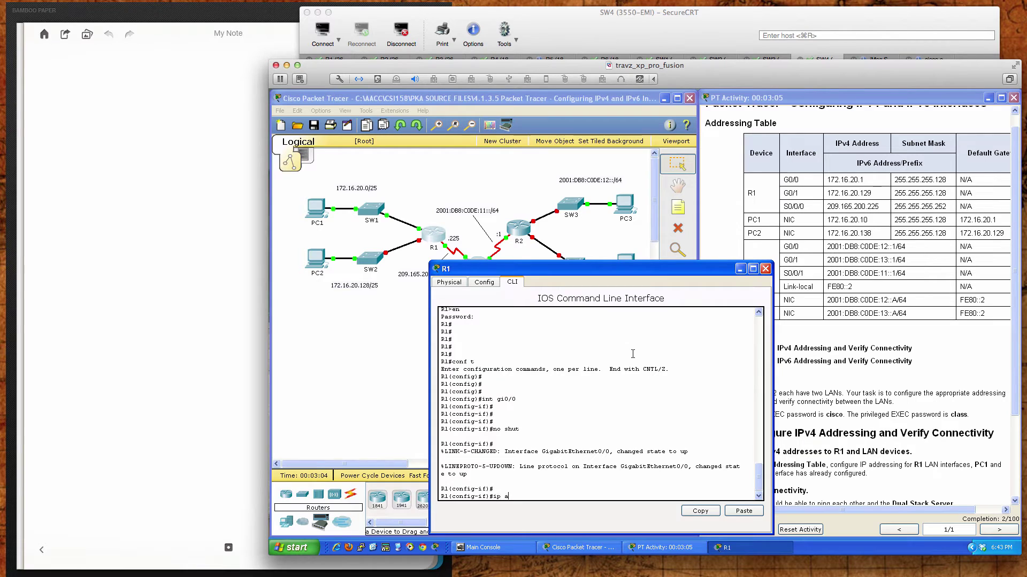
type("ddress")
key("Tab")
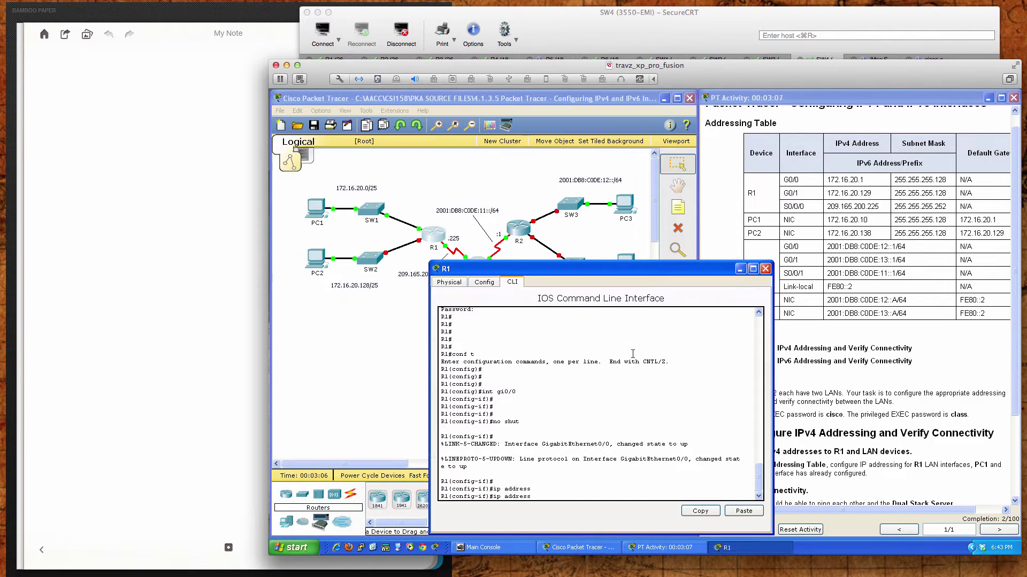
type("172.16.20.1 255.255.25")
type("128")
key("Return")
Step: Give G0/0 the description 'PC1 LAN Interface'
type("desc")
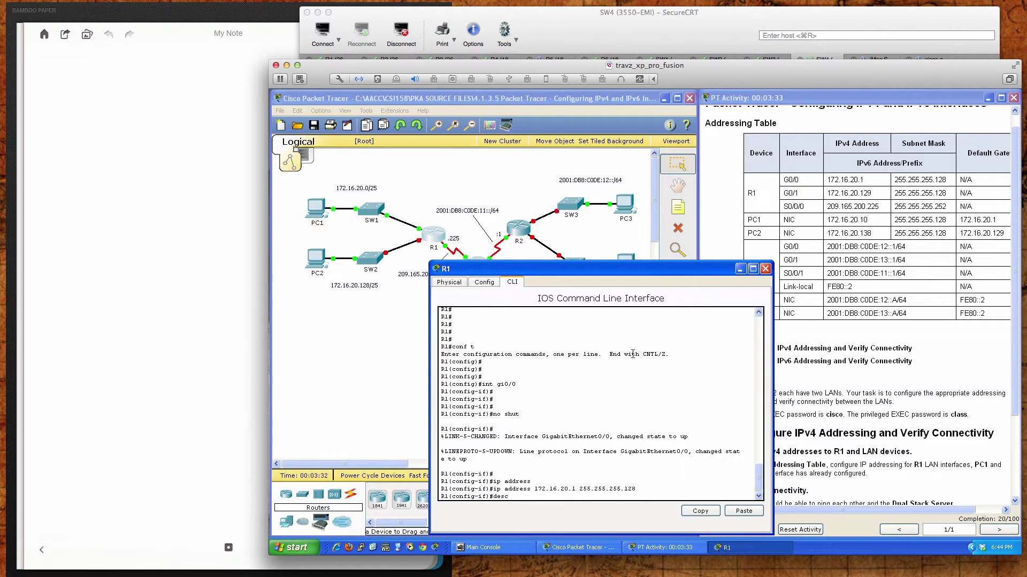
key("Tab")
type("V")
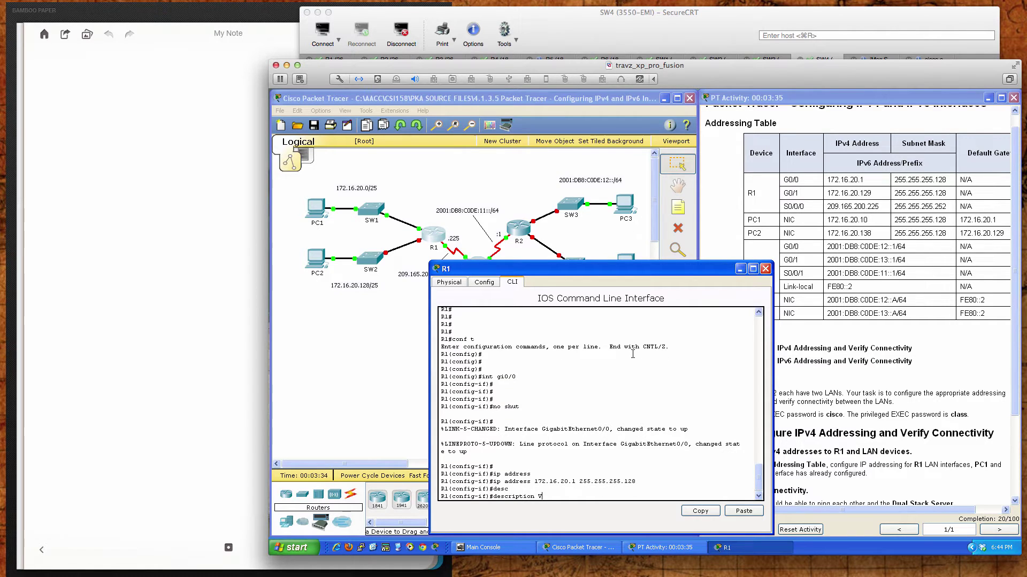
type("PC1 LAN Interface")
key("Return")
key("Return")
key("Return")
key("Return")
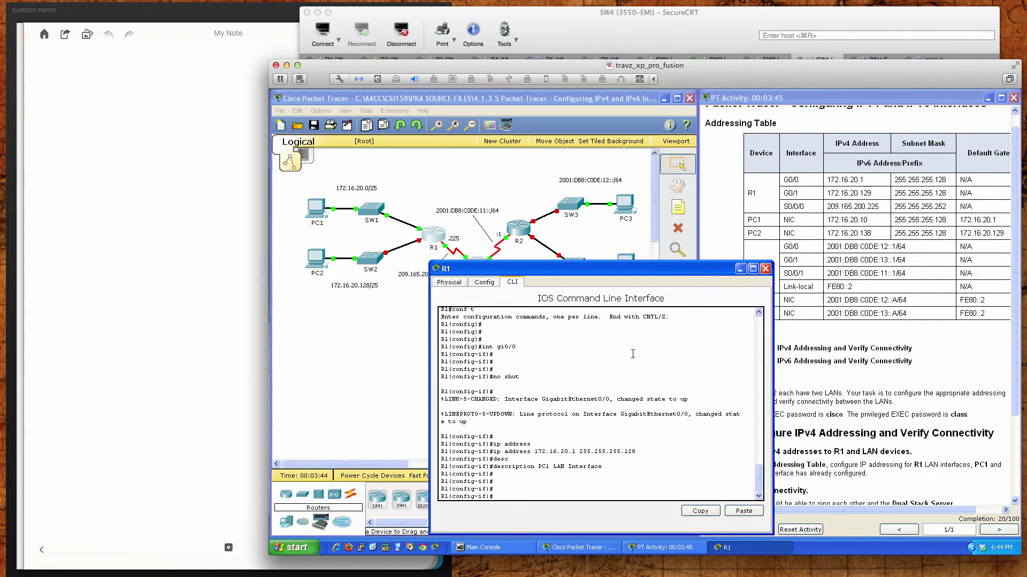
type("int g0/1")
Step: Enable R1's G0/1 and assign it 172.16.20.129 255.255.255.128
key("Return")
type("no shut")
key("Return")
key("Return")
key("Return")
key("Return")
type("ip add")
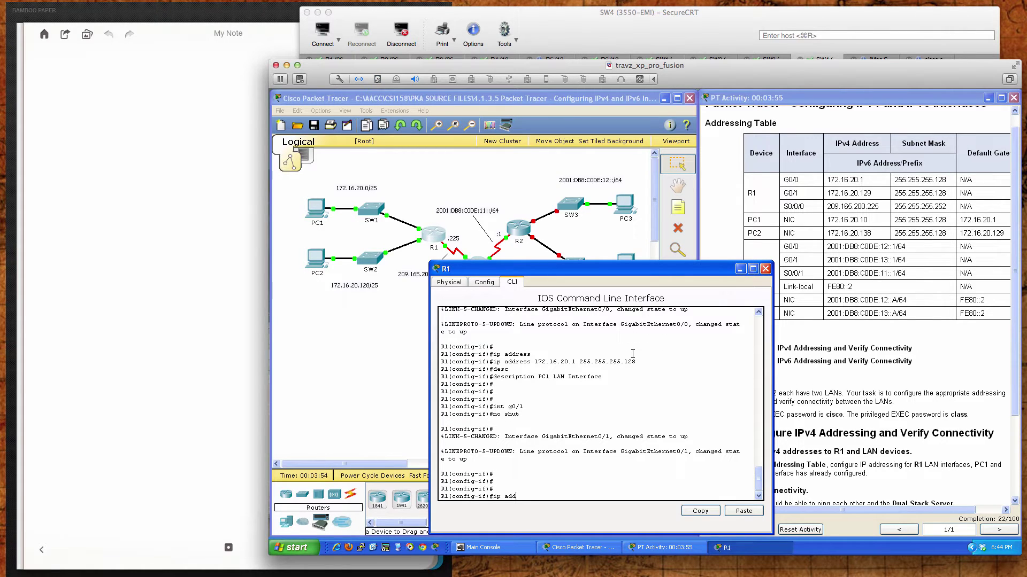
key("Tab")
type("172.16.20.1")
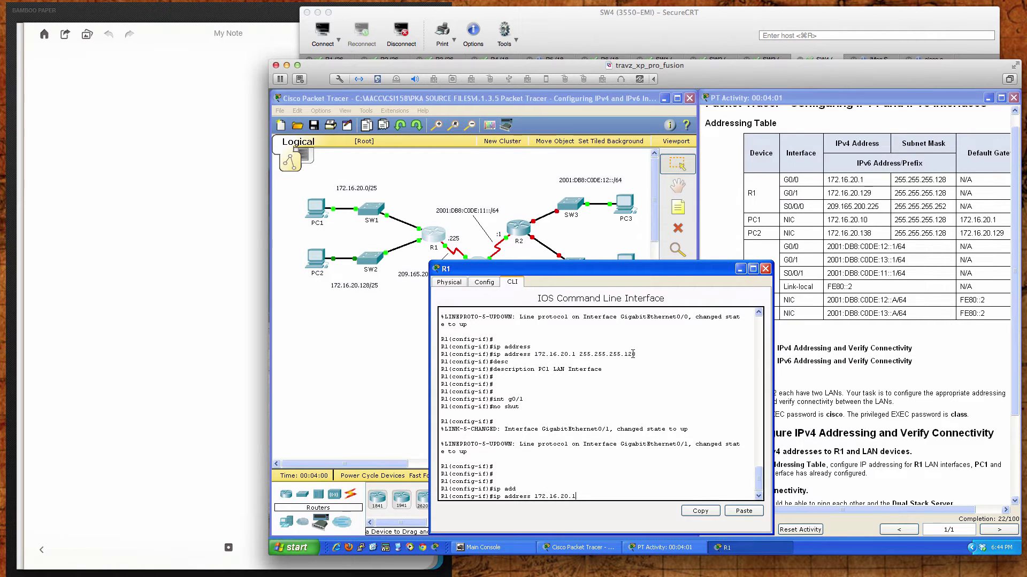
type("29 255.255.255.128")
key("Return")
Step: Describe G0/1 as 'PC2 LAN Inteface' and return to the privileged prompt with end
type("des")
key("Tab")
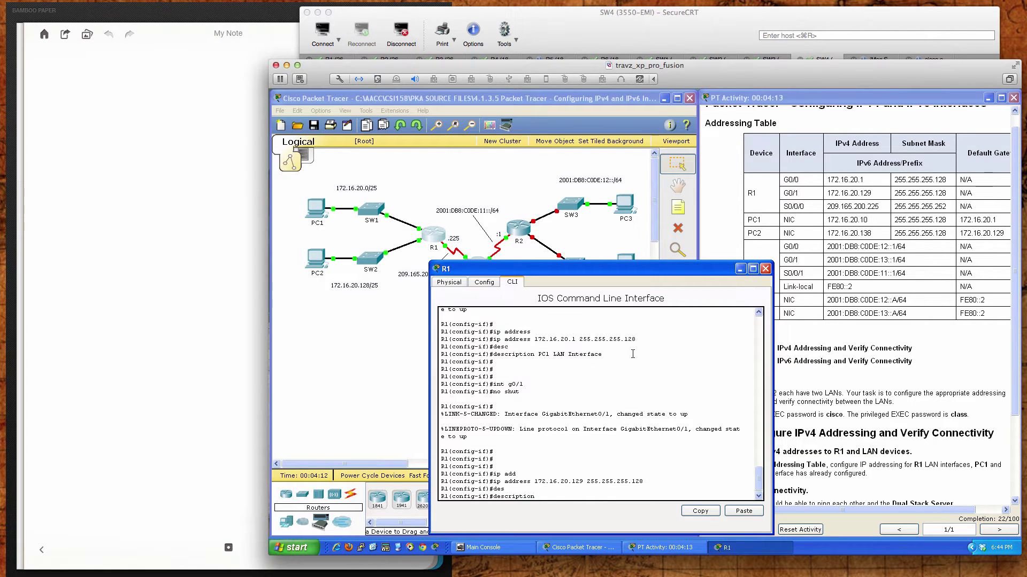
type("PC2 LAN Inteface")
key("Return")
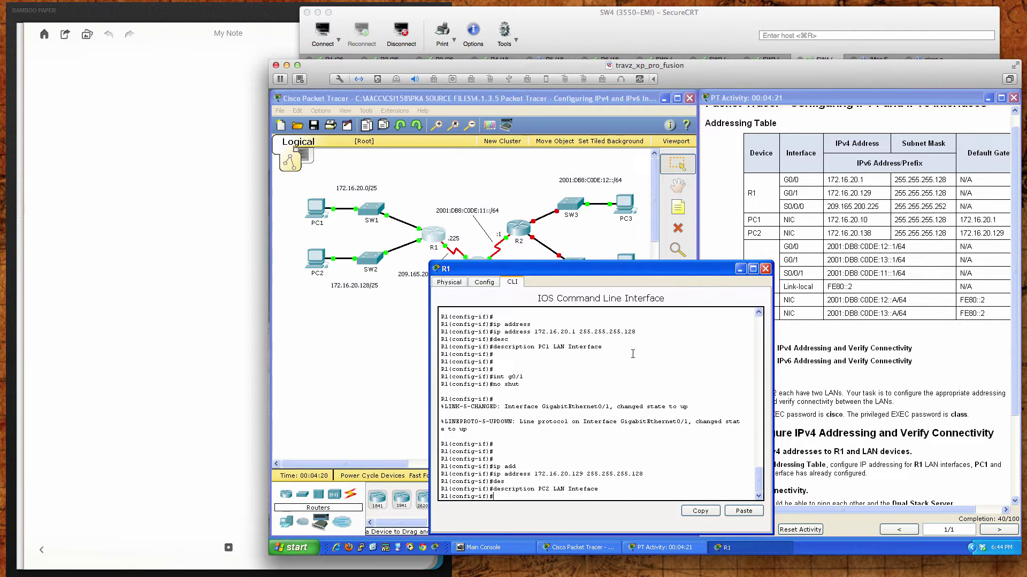
key("Return")
key("Return")
key("Return")
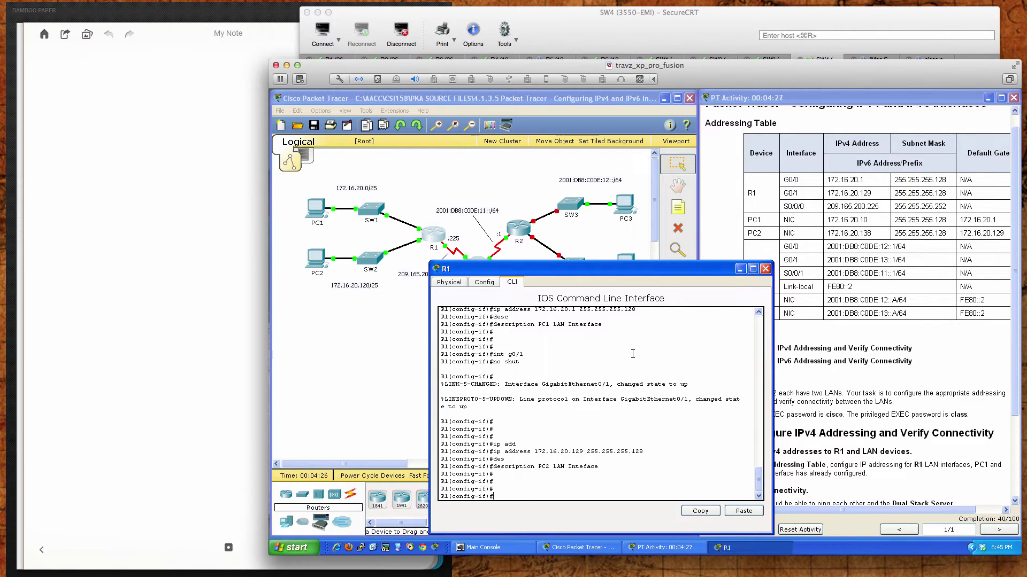
type("end")
key("Return")
key("Return")
key("Return")
key("Return")
Step: Save R1's configuration with wri mem and display the brief IP interface list
type("wri mem")
key("Return")
key("Return")
key("Return")
key("Return")
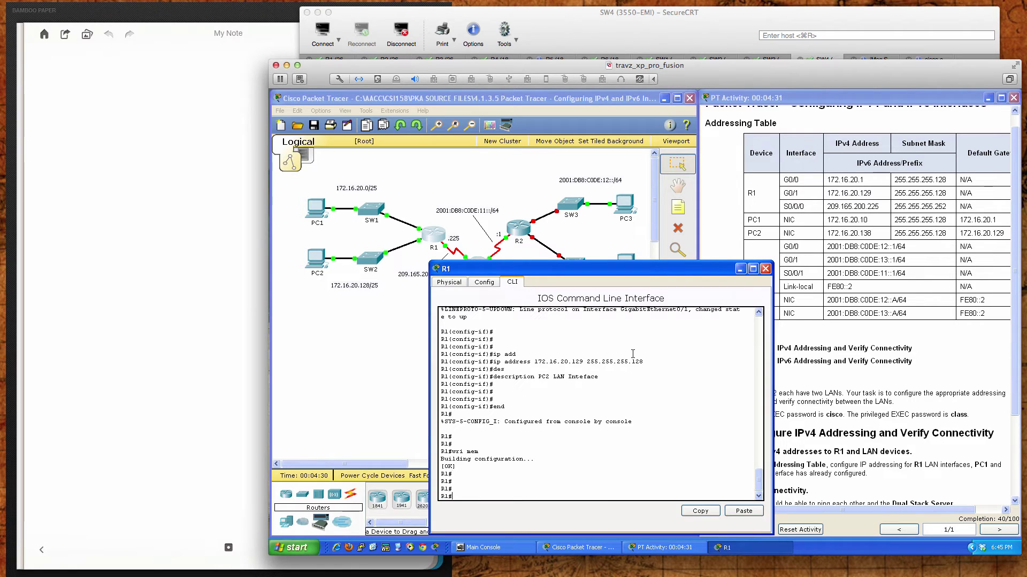
type("sh ip inter")
key("Tab")
type("bri")
key("Tab")
key("Return")
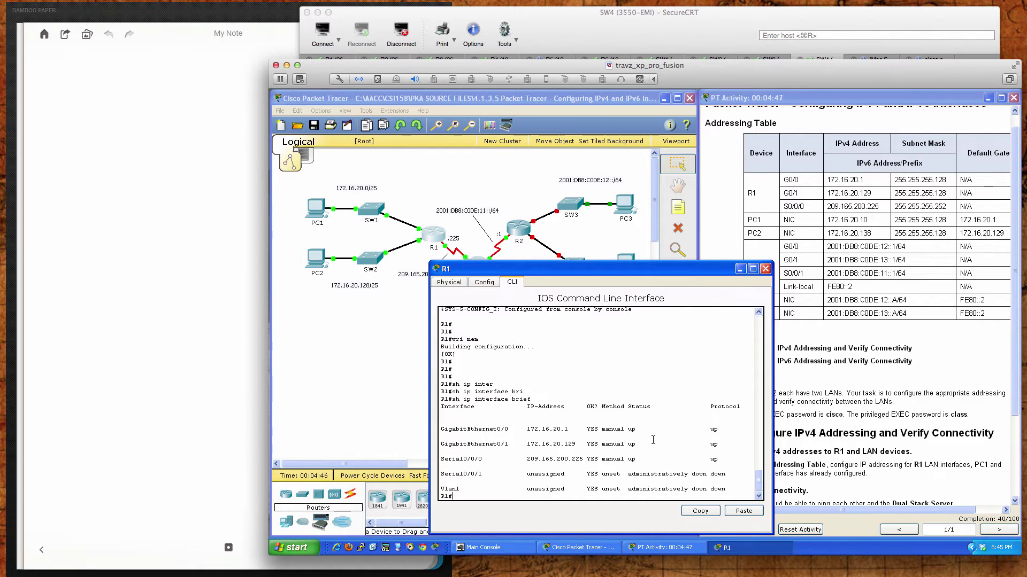
Step: Close R1 and open PC1's IP Configuration on its Desktop
left_click(764, 268)
left_click(317, 209)
left_click_drag(561, 197, 545, 275)
left_click(546, 284)
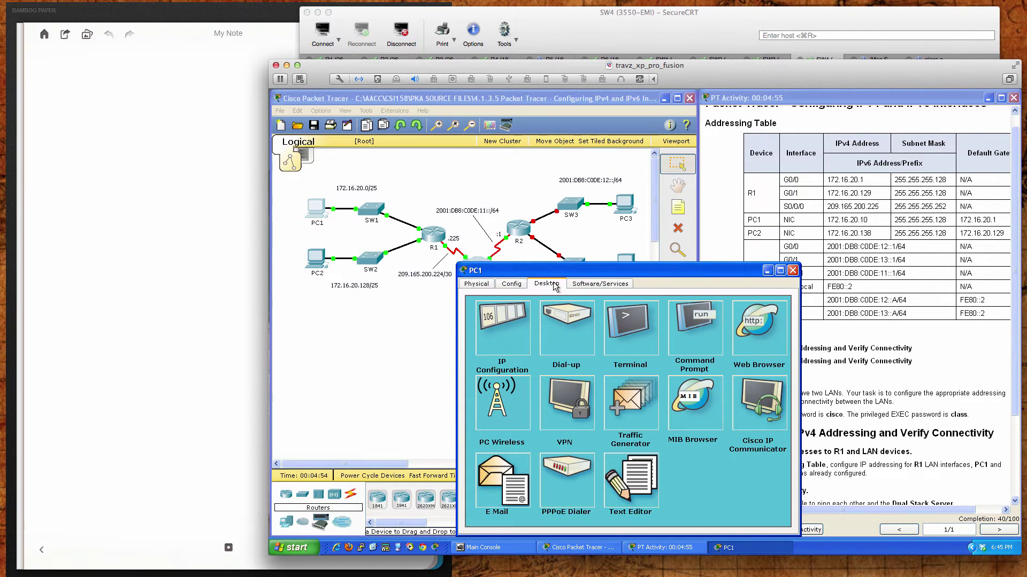
left_click(528, 302)
Step: Enter PC1's IP 172.16.20.10, mask 255.255.255.128 and gateway 172.16.20.1
left_click(565, 347)
type("17")
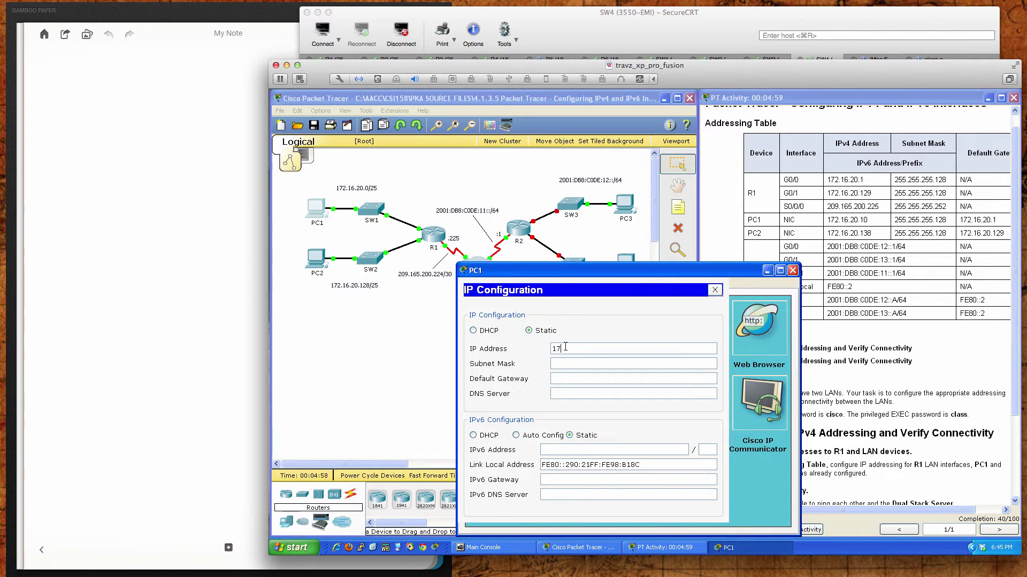
type("2.16.20.10")
key("Tab")
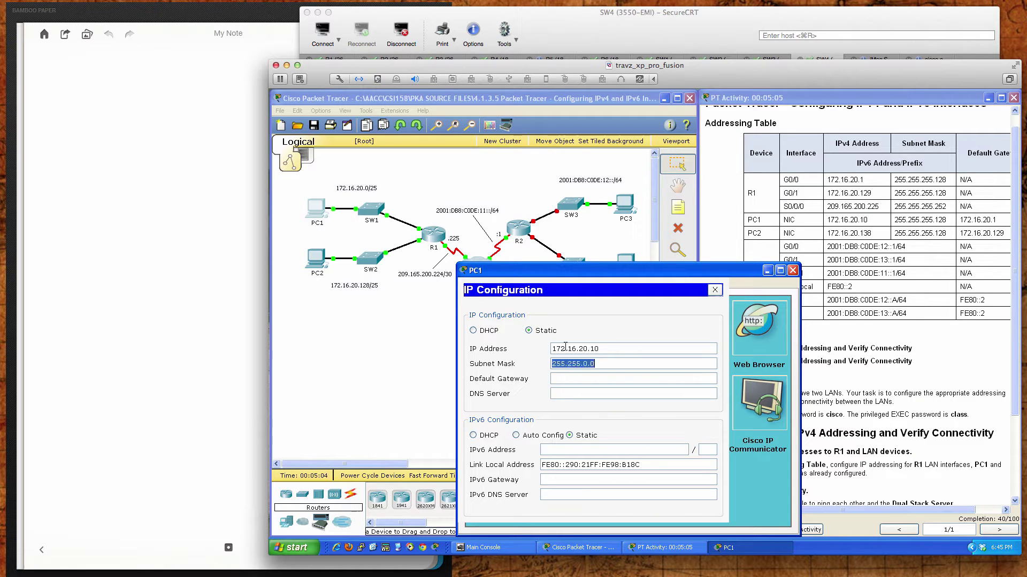
type("255.255.255.128")
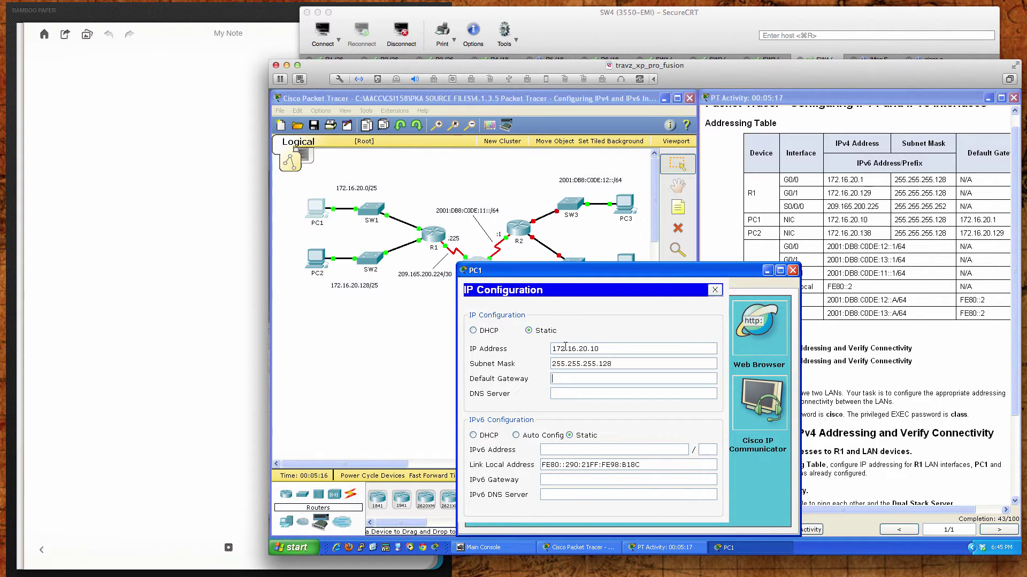
type("172.16.20.1")
left_click_drag(592, 278, 667, 278)
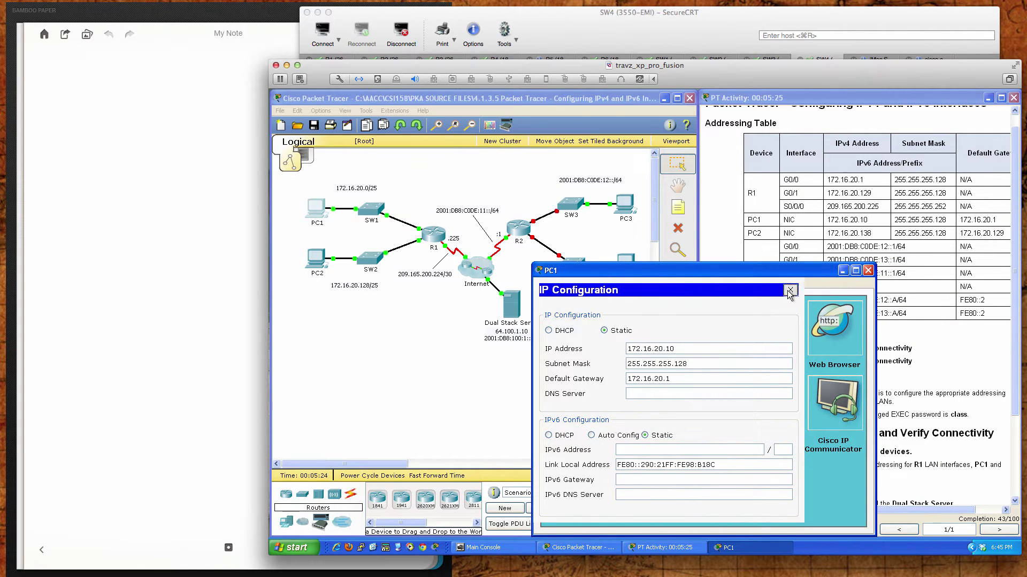
left_click(789, 290)
Step: From PC1's command prompt, ping 172.16.20.1 and 64.100.1.10, then close PC1
left_click(778, 318)
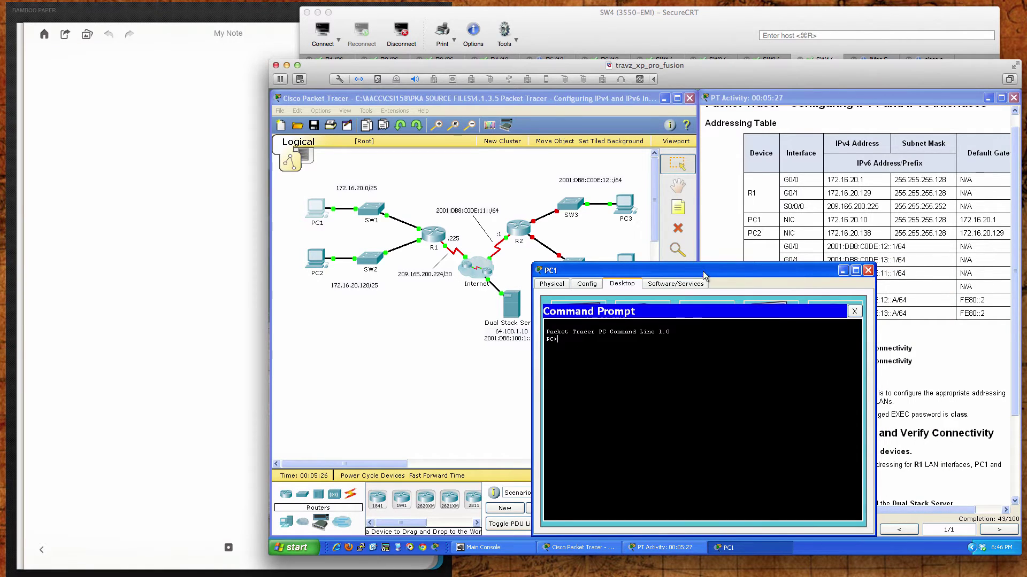
left_click_drag(702, 271, 724, 271)
type("ping 172.1")
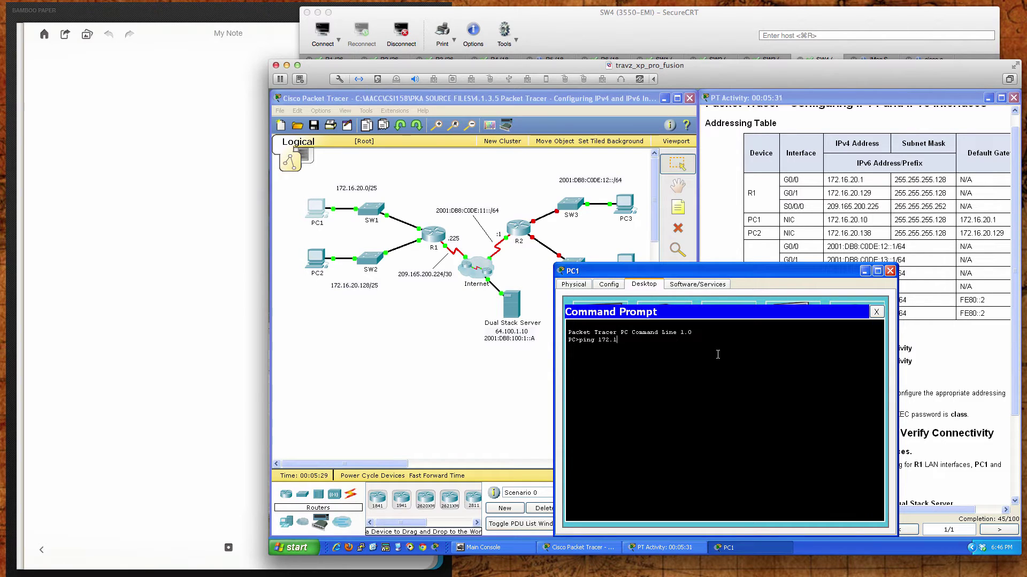
type("6.20.1")
key("Return")
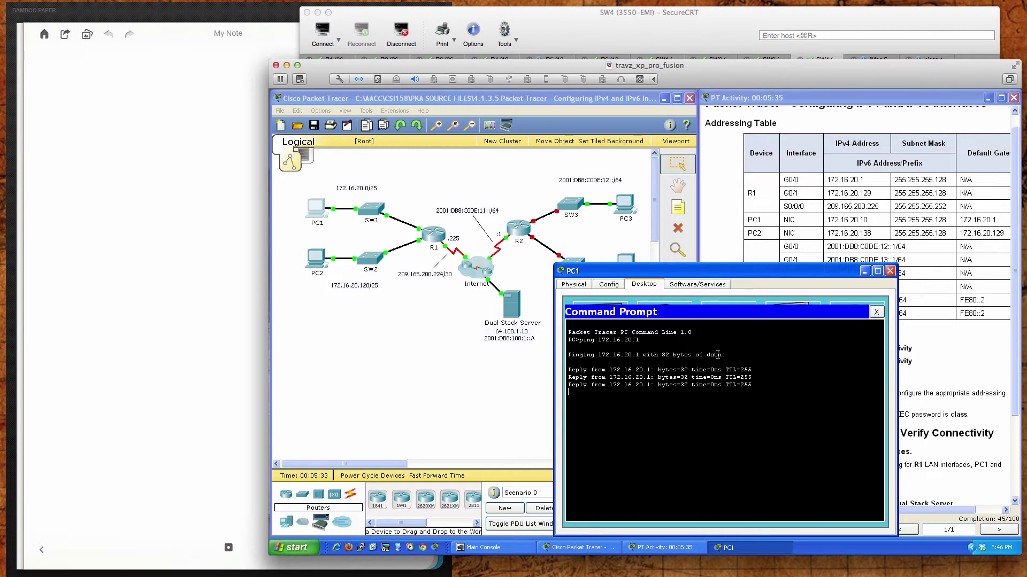
type("ping ")
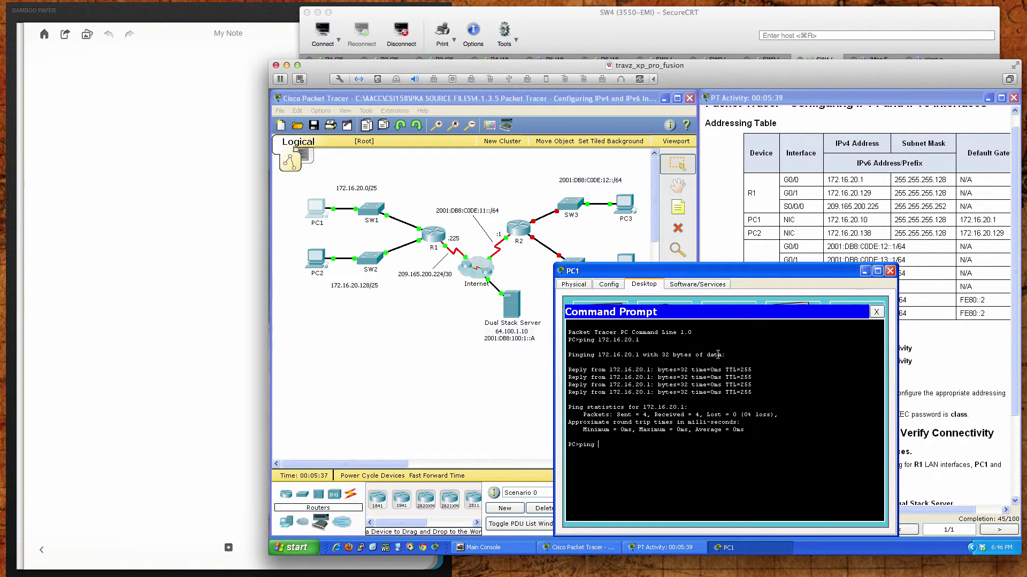
type("64.100.1.10")
key("Return")
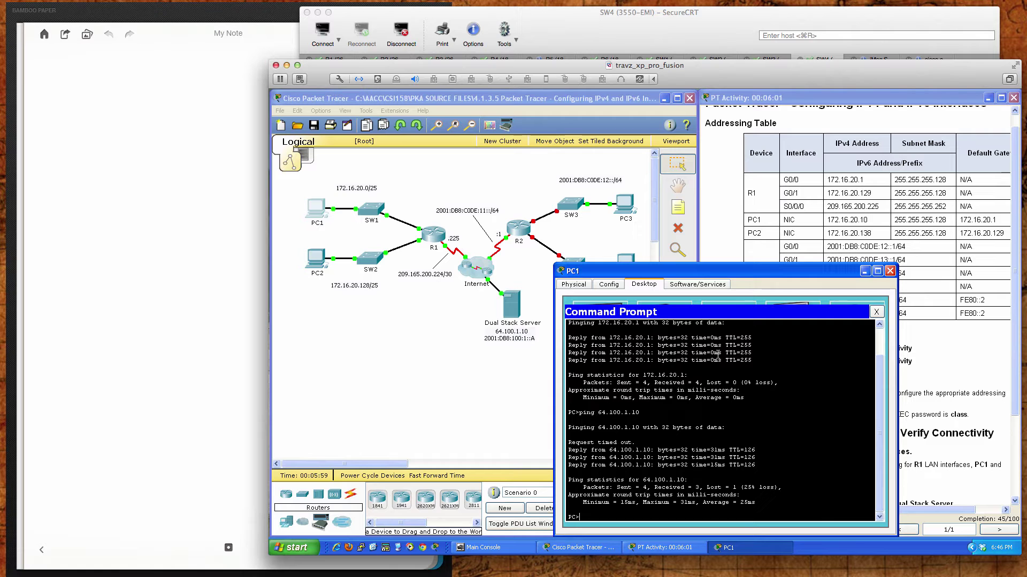
left_click(876, 312)
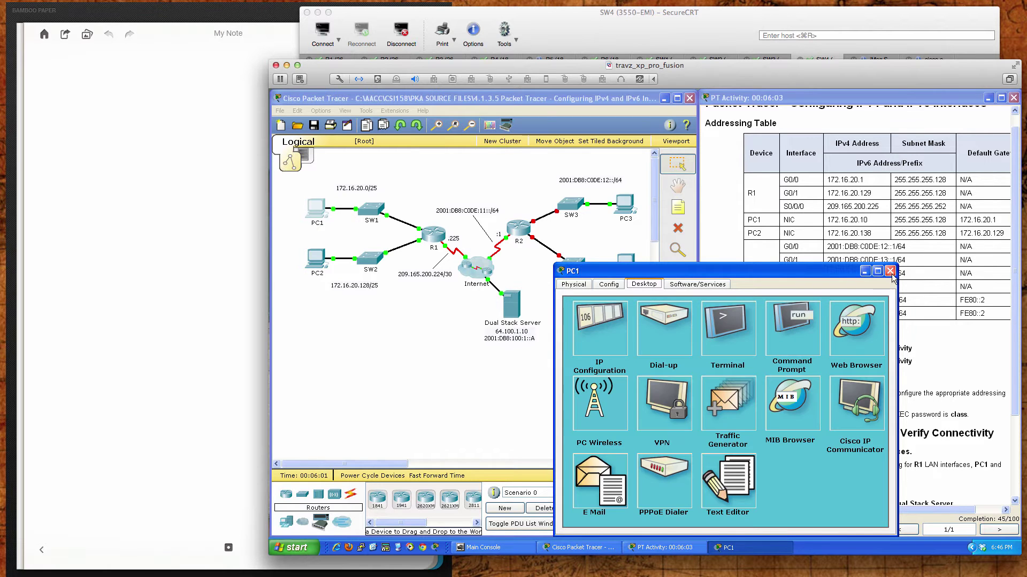
left_click(889, 271)
Step: In PC2's IP Configuration, enter 172.16.20.138, mask 255.255.255.128 and gateway 172.16.20.129
left_click(315, 258)
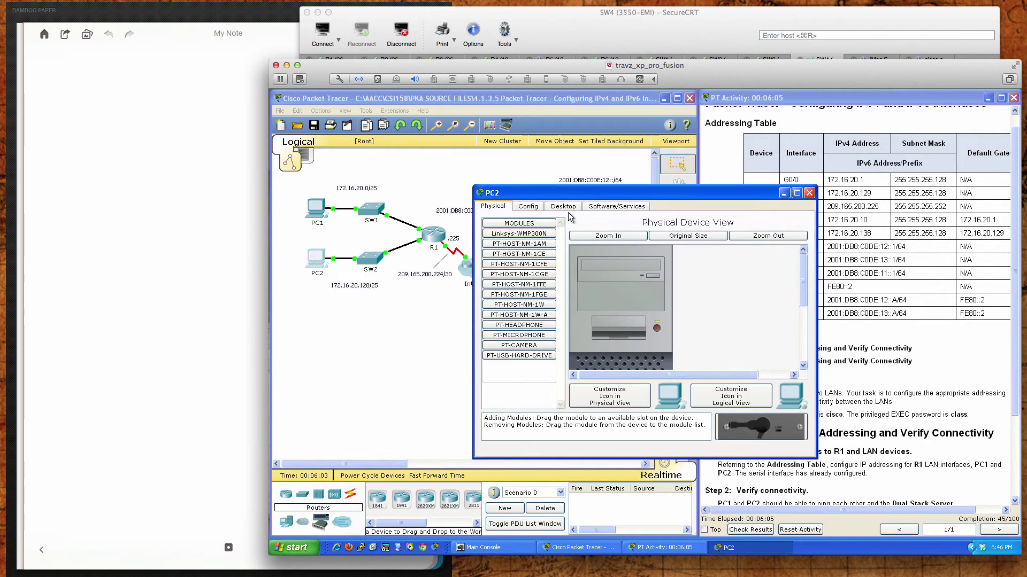
left_click_drag(572, 198, 568, 273)
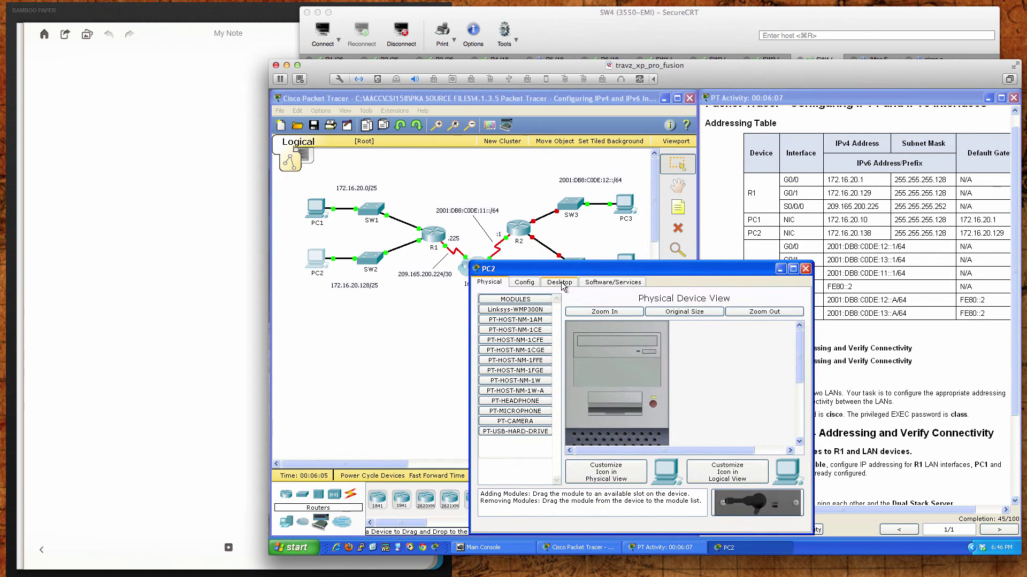
left_click(560, 285)
left_click(515, 326)
left_click(583, 348)
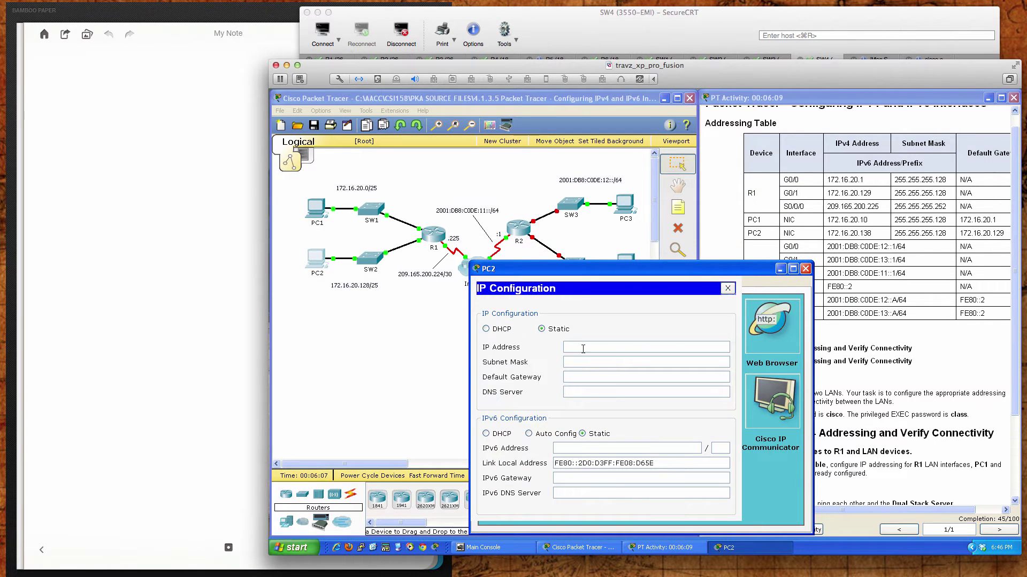
type("172.16.20.138")
key("Tab")
type("255.255.255.128")
type("172.16.20.129")
Step: From PC2's command prompt, ping gateway 172.16.20.129 and PC1 at 172.16.20.10
left_click(727, 289)
left_click(709, 323)
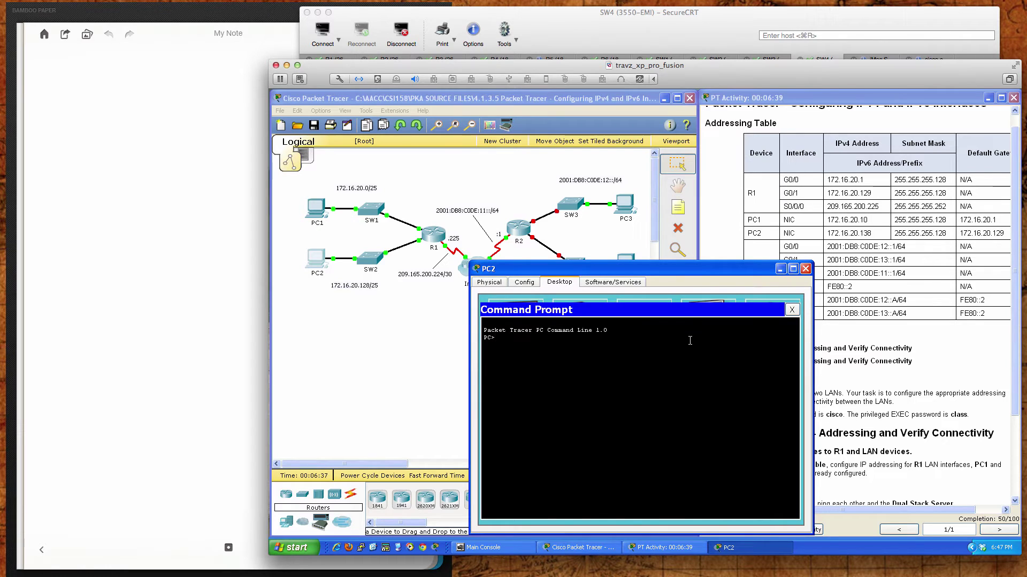
type("ping 172.16.20.129")
key("Return")
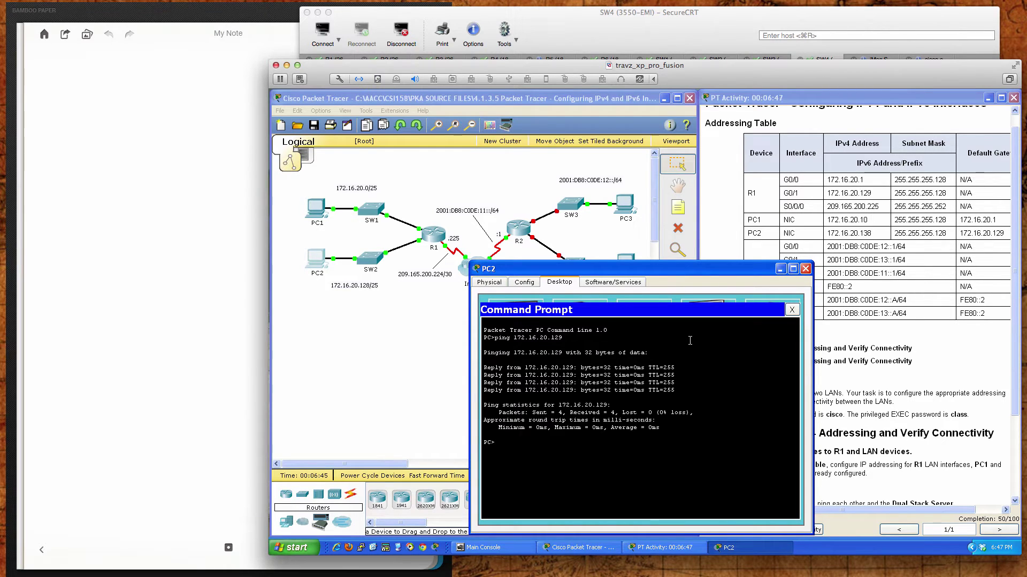
key("Up")
key("BackSpace")
key("BackSpace")
key("BackSpace")
type("10")
key("Return")
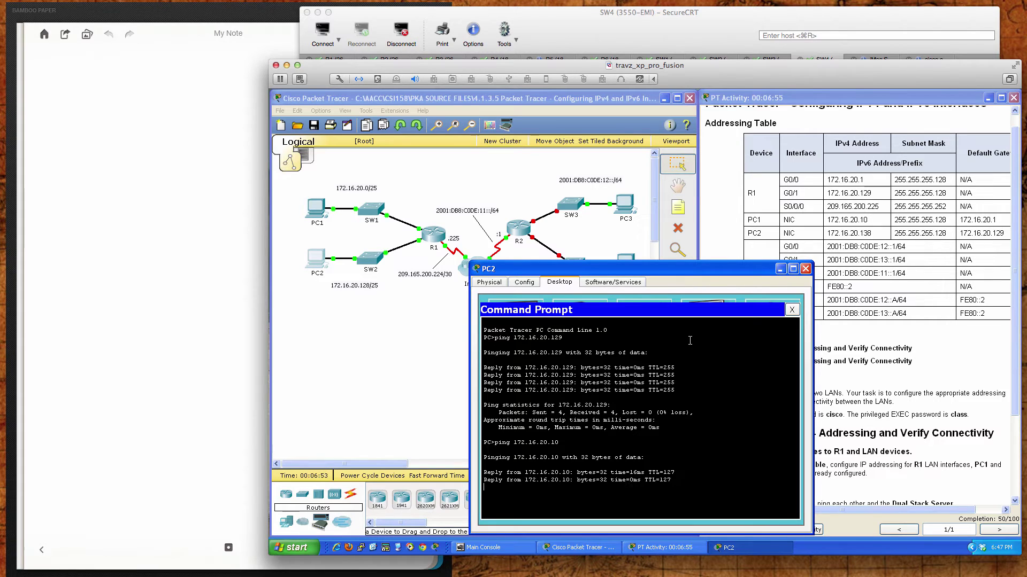
Step: Ping the Dual Stack Server 64.100.1.10, then close PC2
key("Up")
key("BackSpace")
key("BackSpace")
key("BackSpace")
key("BackSpace")
key("BackSpace")
key("BackSpace")
key("BackSpace")
key("BackSpace")
key("BackSpace")
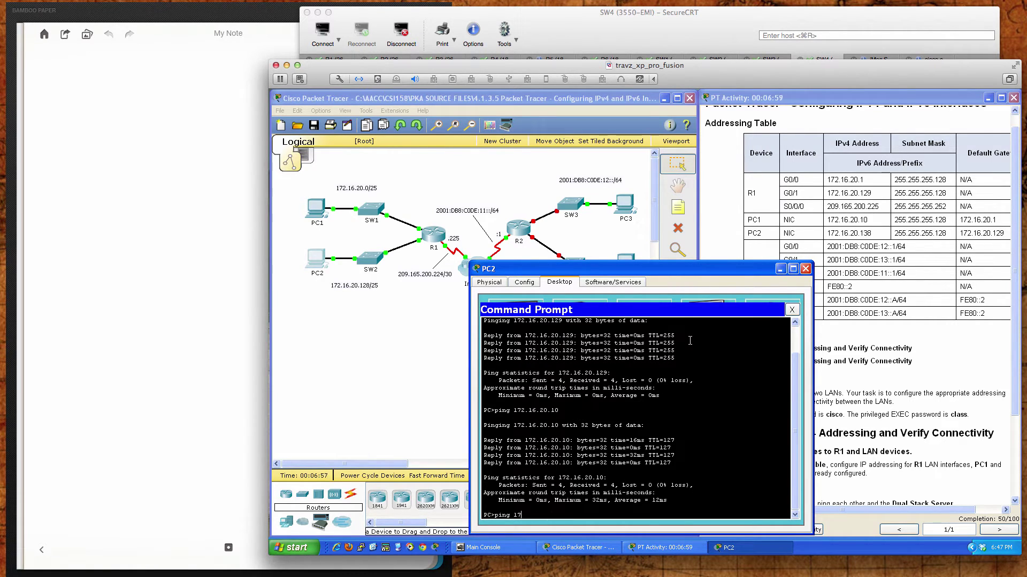
type("64.100.1.10")
key("Return")
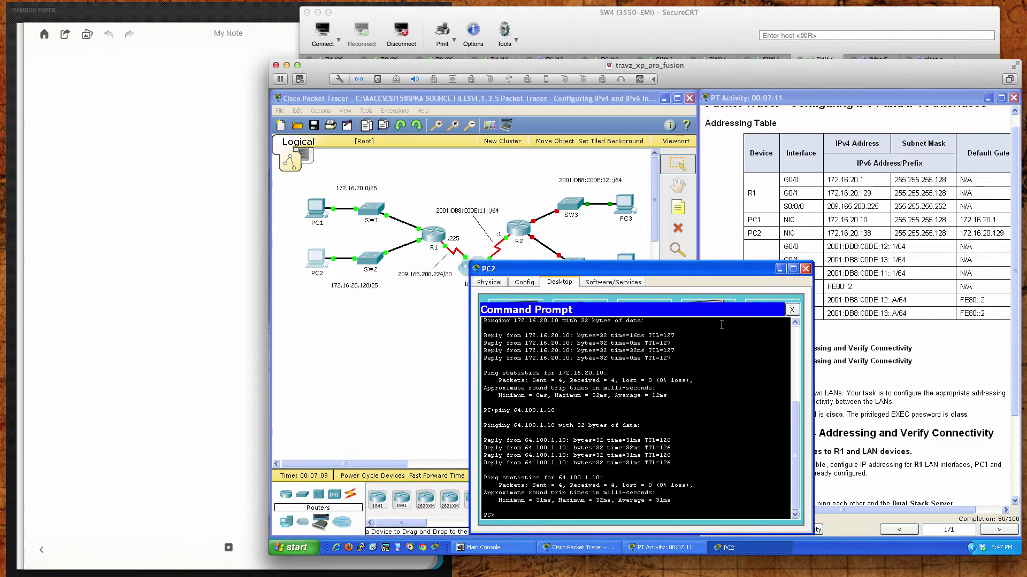
left_click(792, 309)
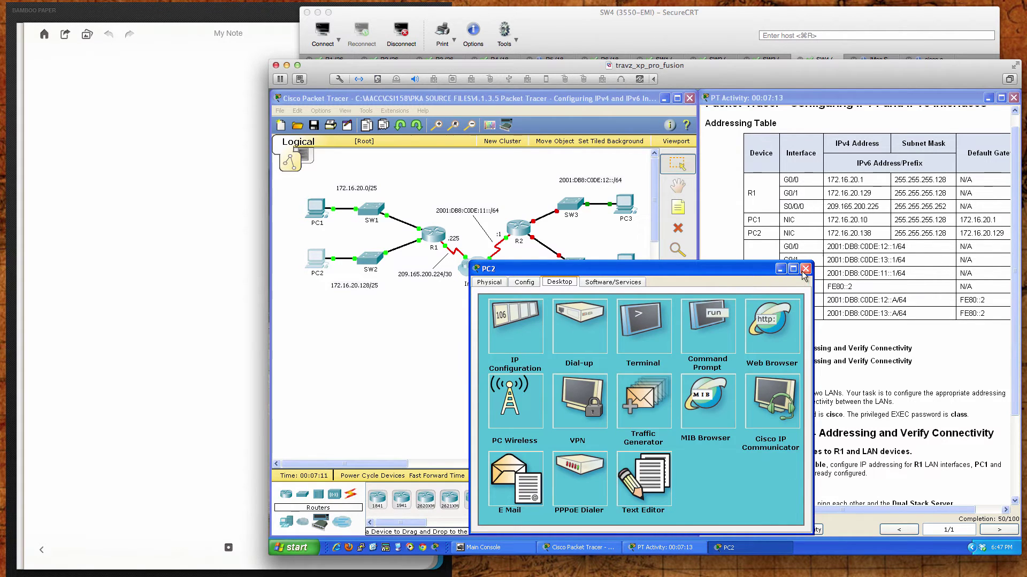
left_click(806, 269)
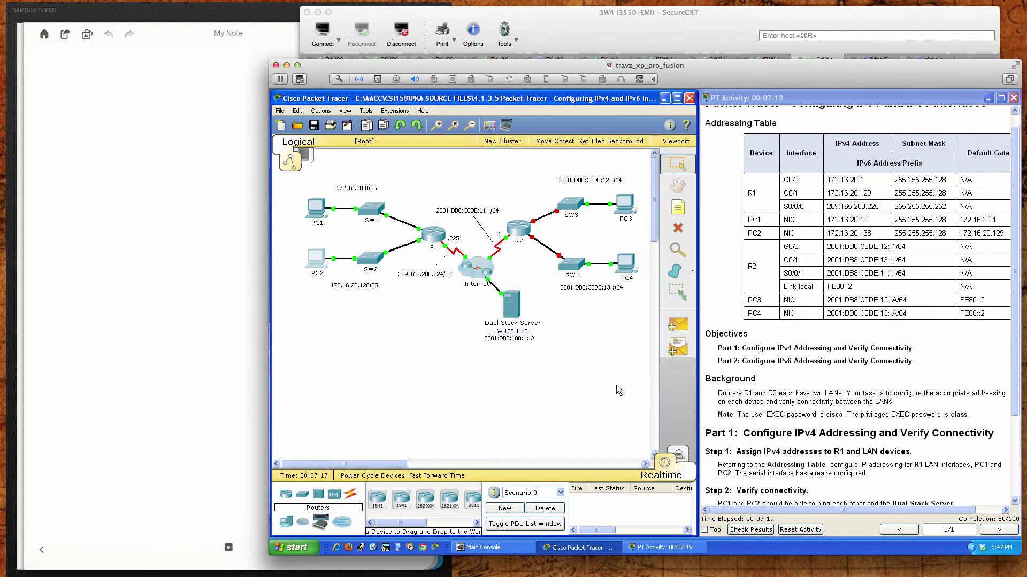
Step: Scroll the instructions to Part 2 and open router R2's device window
scroll(750, 380, "down", 4)
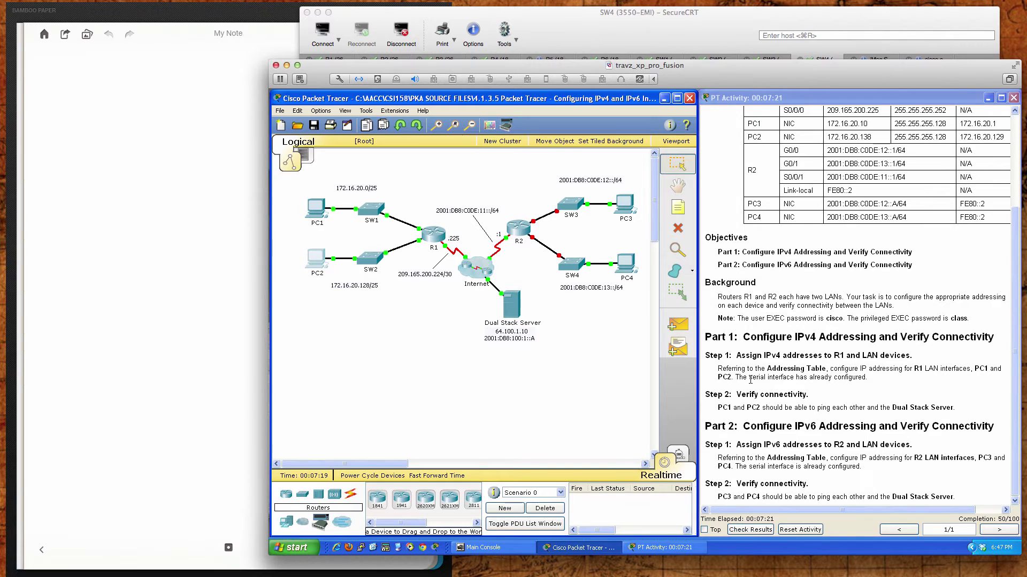
left_click(519, 230)
left_click_drag(543, 194, 411, 268)
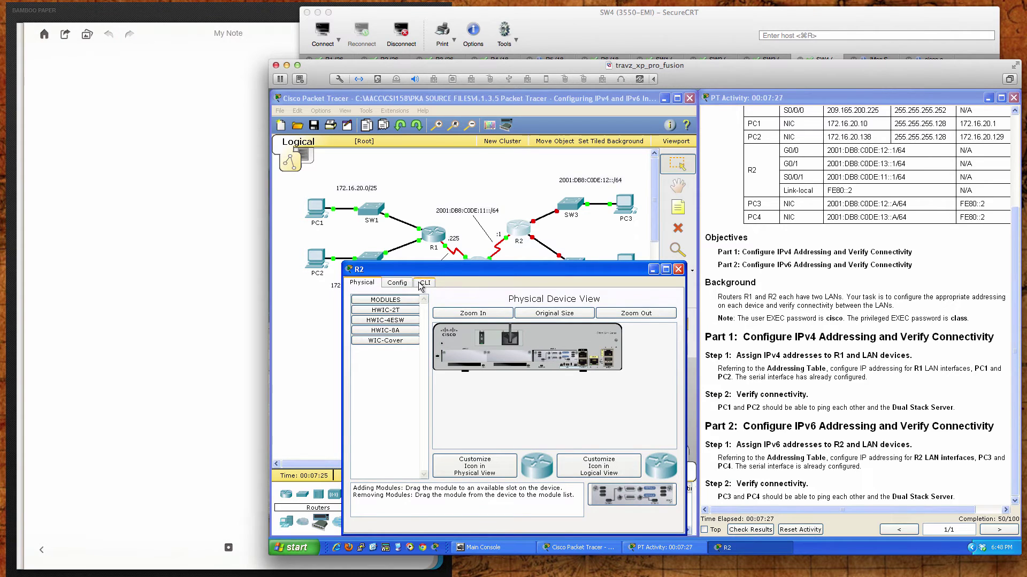
Step: Log into R2's console with the user password, enable with the privileged password, and enter conf t
left_click(425, 282)
key("Return")
key("Return")
key("Return")
key("Return")
key("Return")
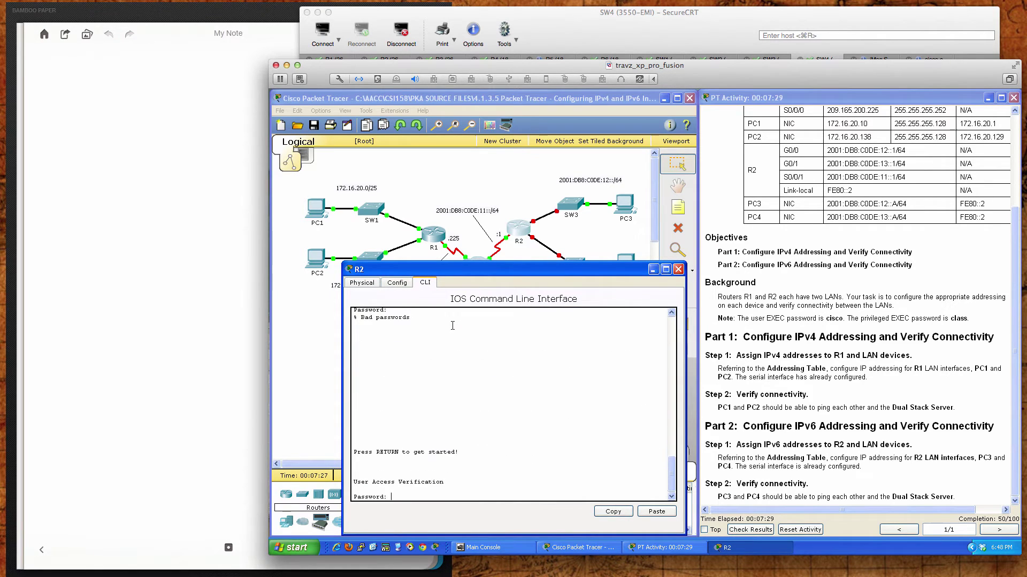
type("cisco")
key("Return")
key("Return")
key("Return")
key("Return")
key("Return")
key("Return")
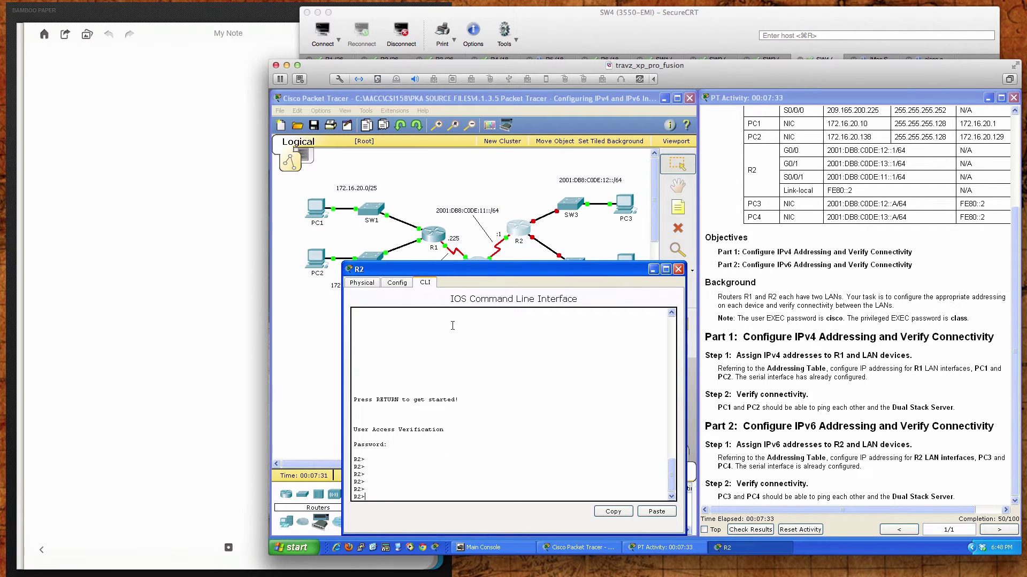
type("enable")
key("Tab")
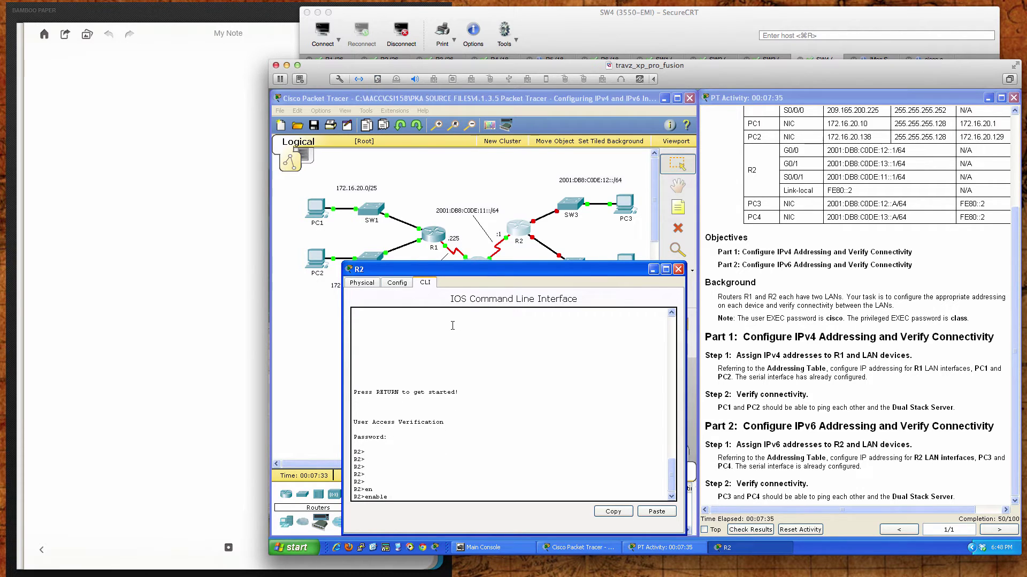
key("Return")
type("class")
key("Return")
key("Return")
key("Return")
key("Return")
key("Return")
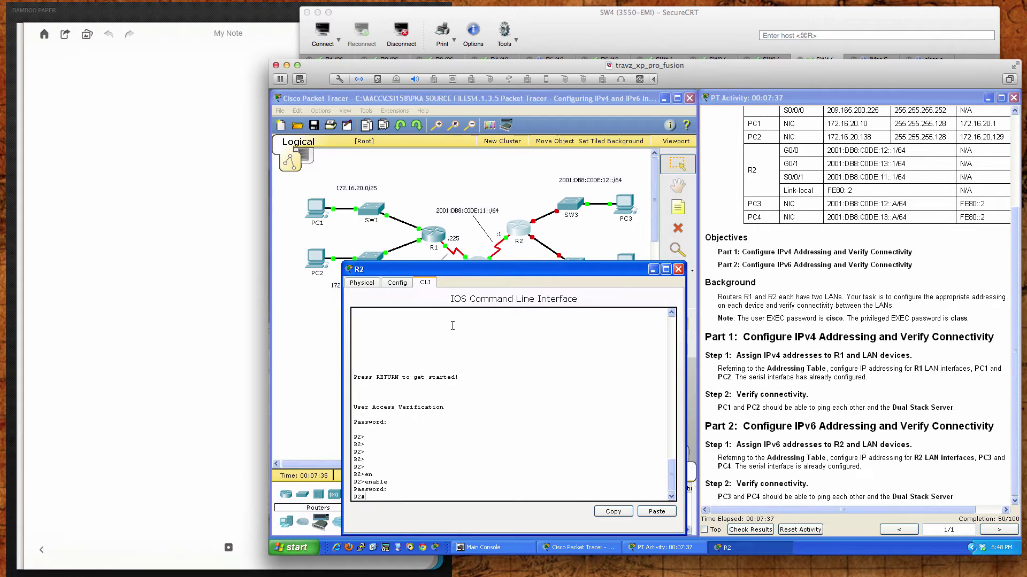
type("conf t")
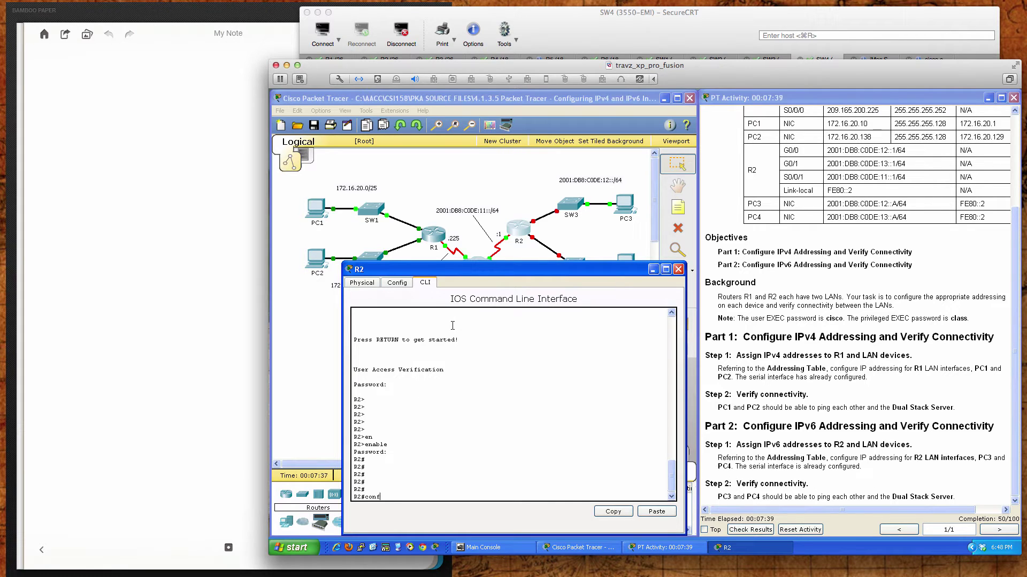
key("Return")
key("Return")
key("Return")
key("Return")
key("Return")
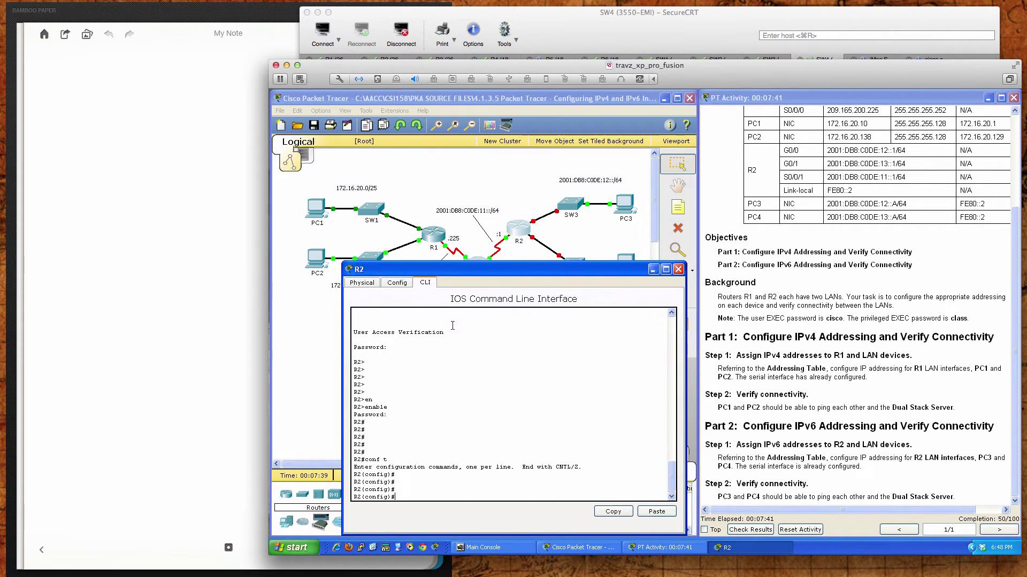
Step: Bring up R2's G0/0 and assign it IPv6 address 2001:db8:c0de:12::1/64
type("int gi0/0")
key("Return")
key("Return")
key("Return")
type("no shut")
key("Return")
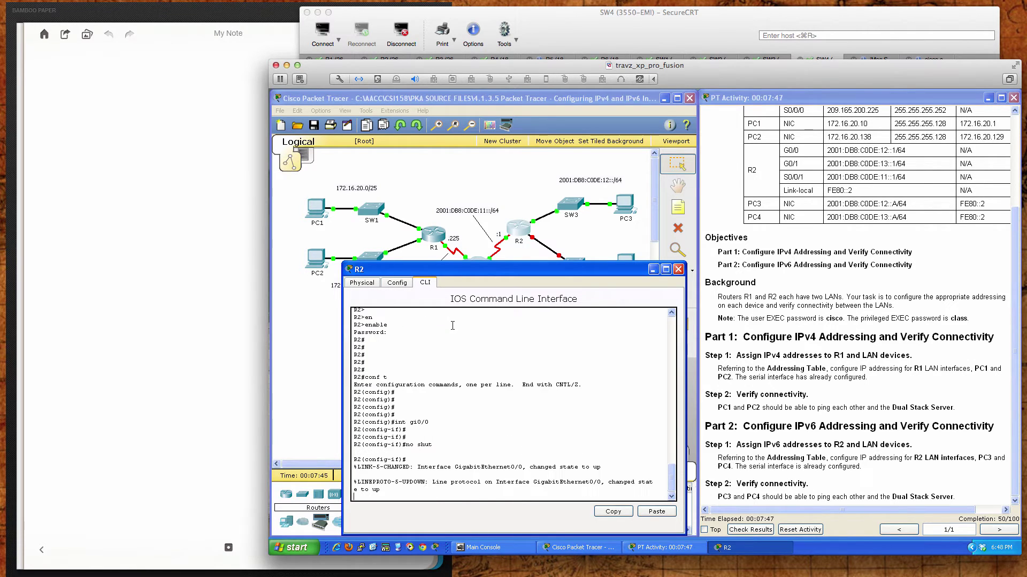
key("Return")
key("Return")
key("Return")
type("ipv6 a")
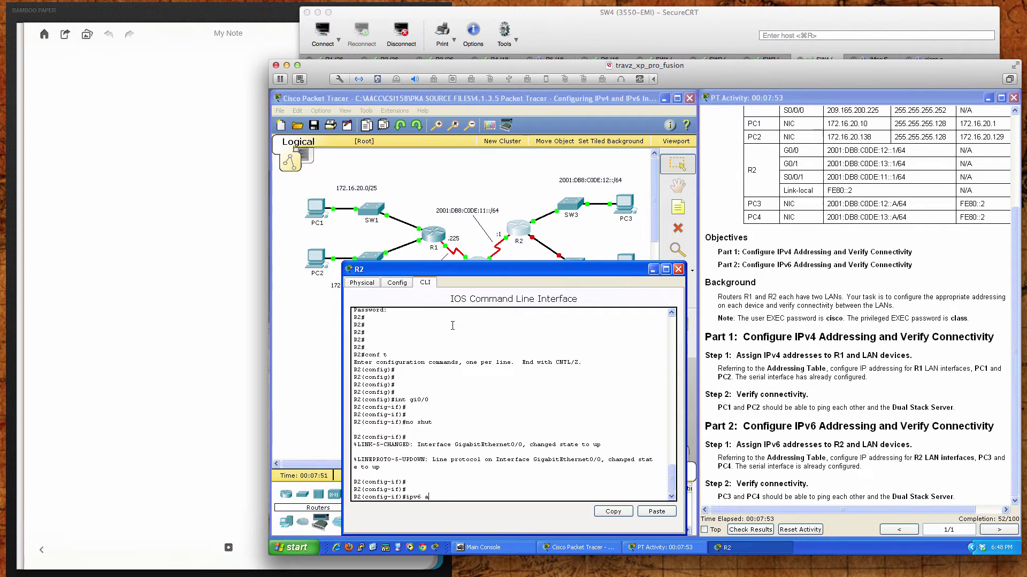
type("ddress")
key("Tab")
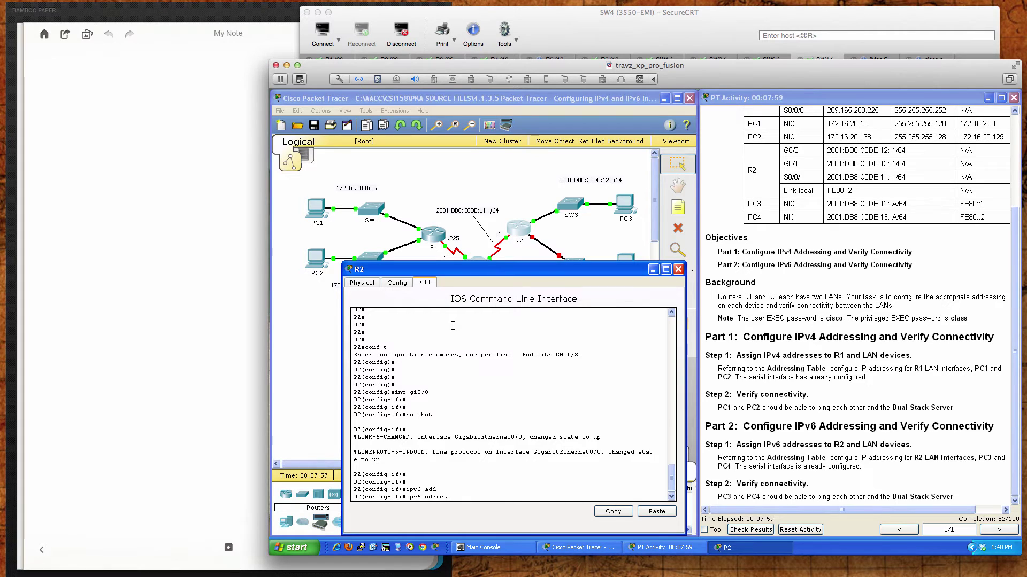
type("2001:db8:c0de:12")
type("::1/64")
key("Return")
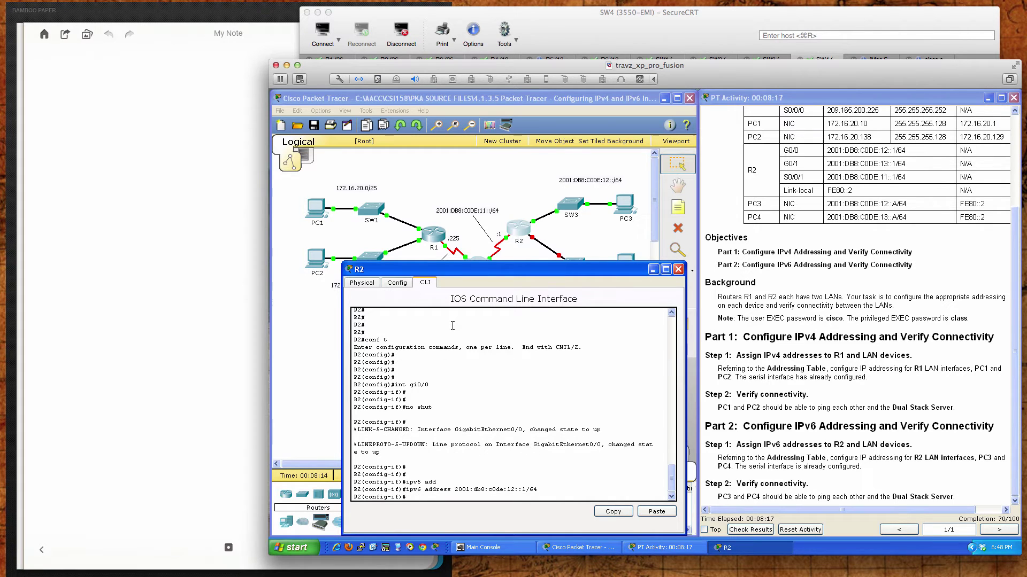
Step: Set fe80::2 as G0/0's link-local IPv6 address
type("ipv6 add")
key("Tab")
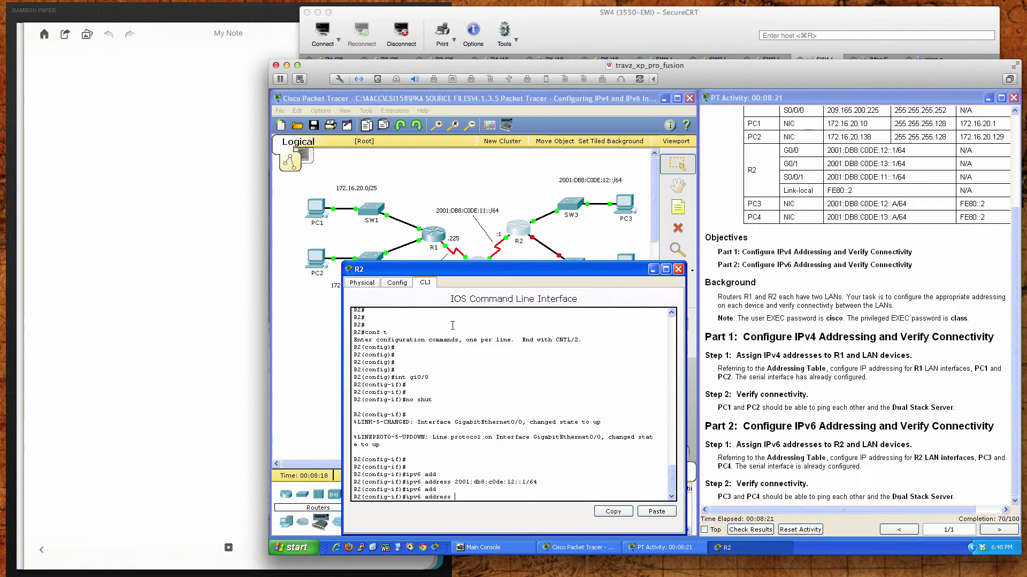
type("fe80::2")
key("Return")
key("Up")
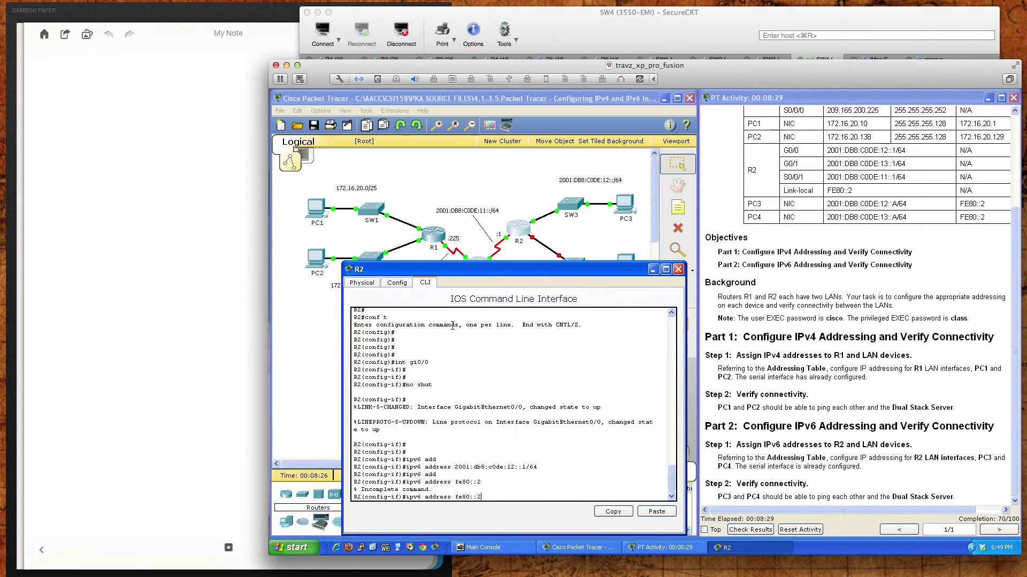
type("li")
key("Tab")
key("Return")
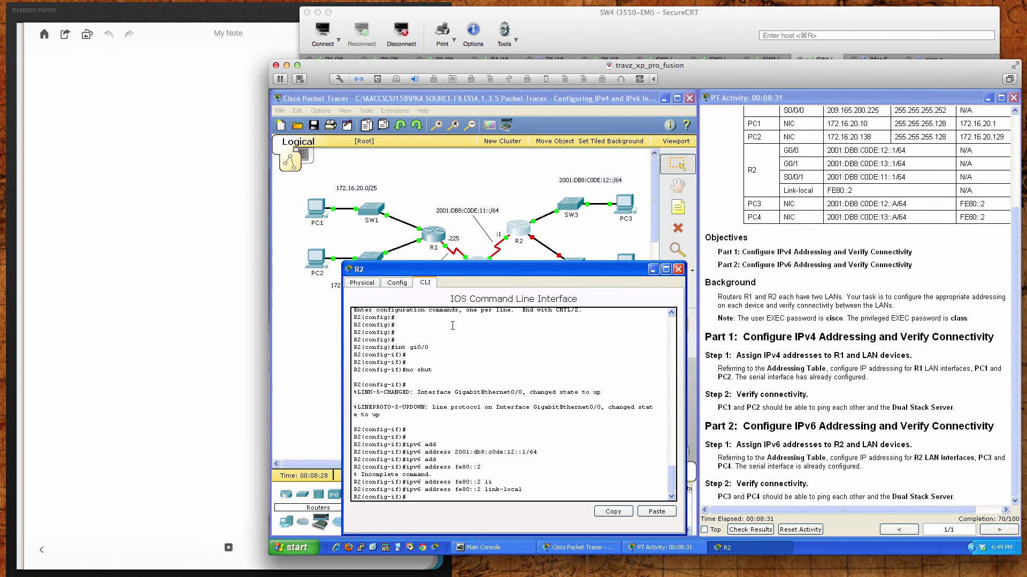
Step: Give G0/0 the description 'PC3 LAN Interface'
type("des")
key("Tab")
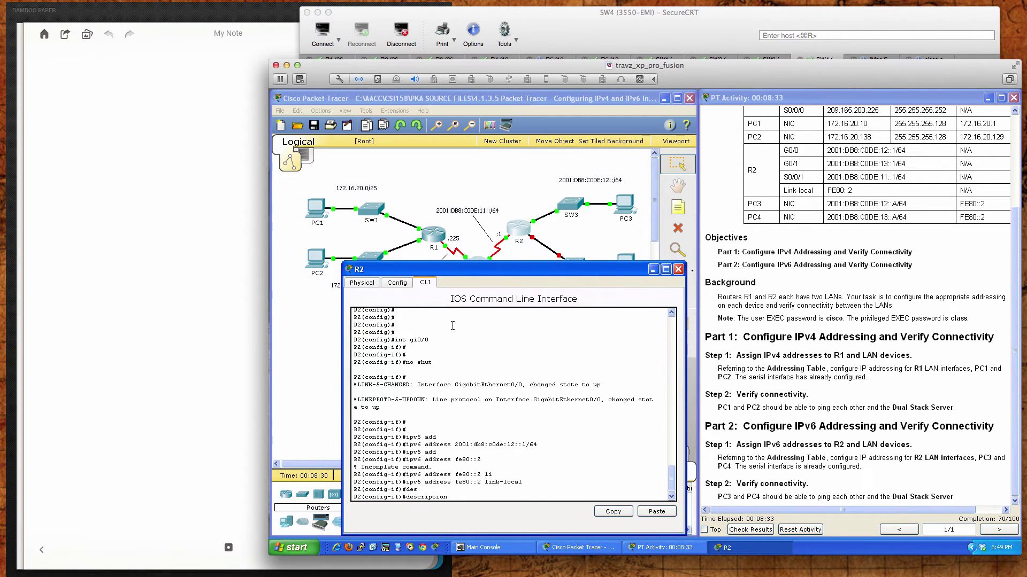
type("PC3 LAN Interface")
key("Return")
key("Return")
key("Return")
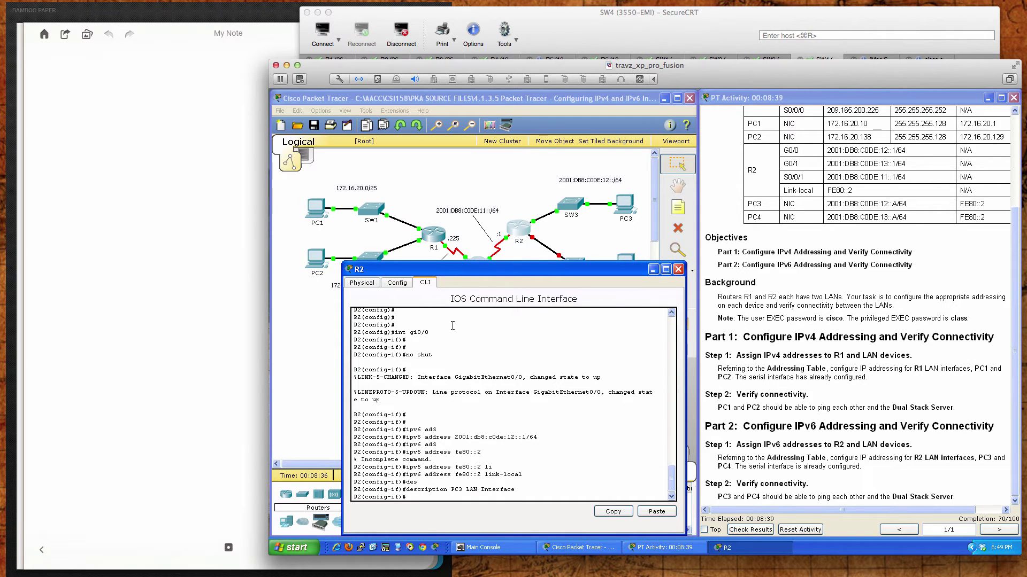
Step: Bring up R2's G0/1 with IPv6 address 2001:db8:c0de:13::1/64
type("int")
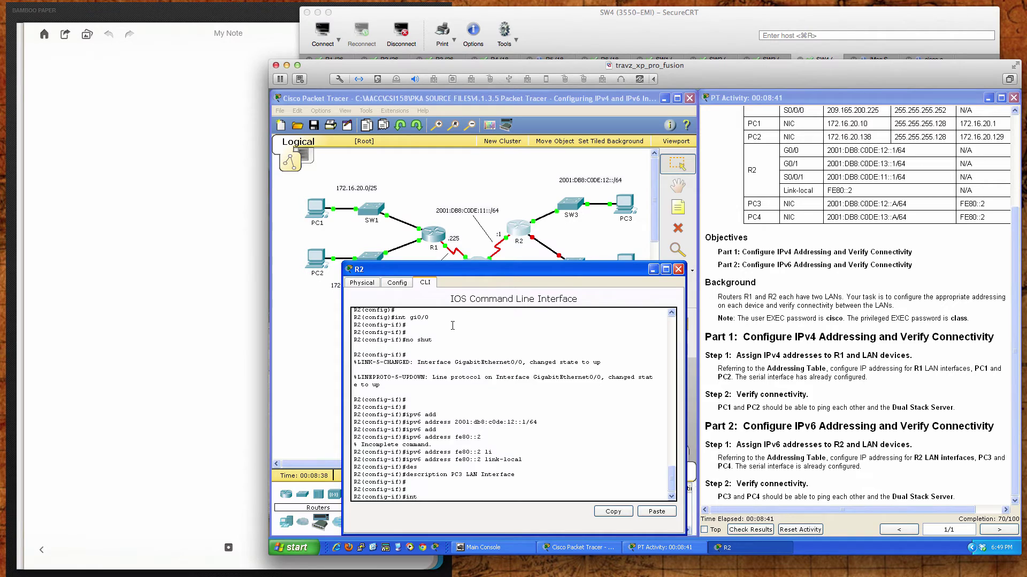
type(" gi0/1")
key("Return")
key("Return")
key("Return")
type("no shut")
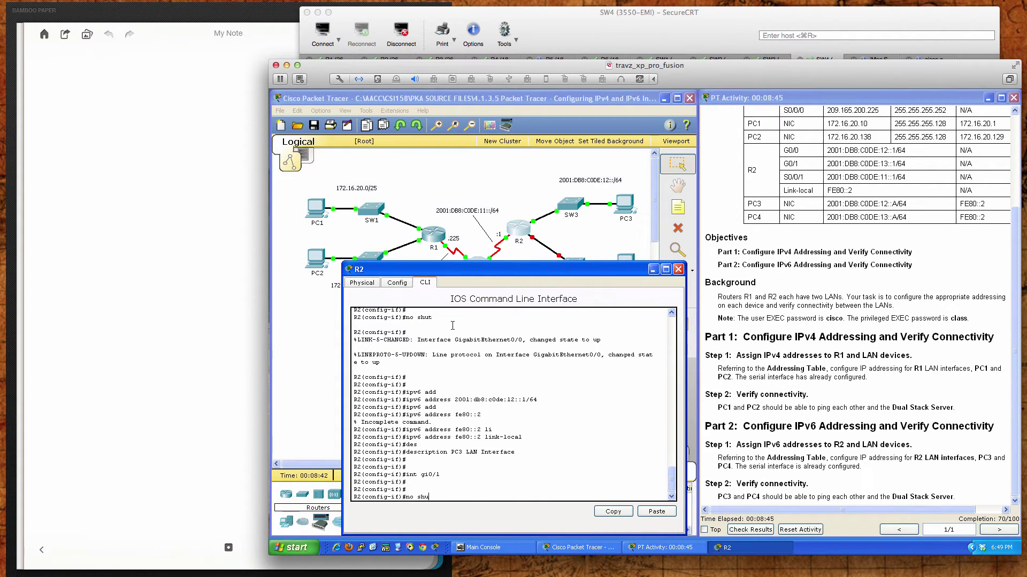
key("Return")
key("Return")
key("Return")
key("Return")
key("Return")
type("ipv6 ")
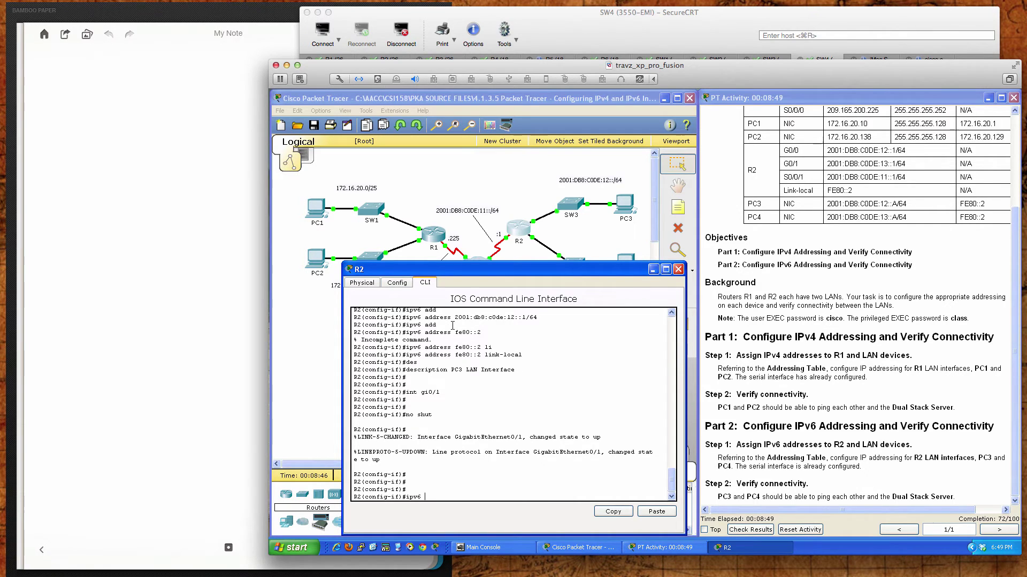
type("add")
key("Tab")
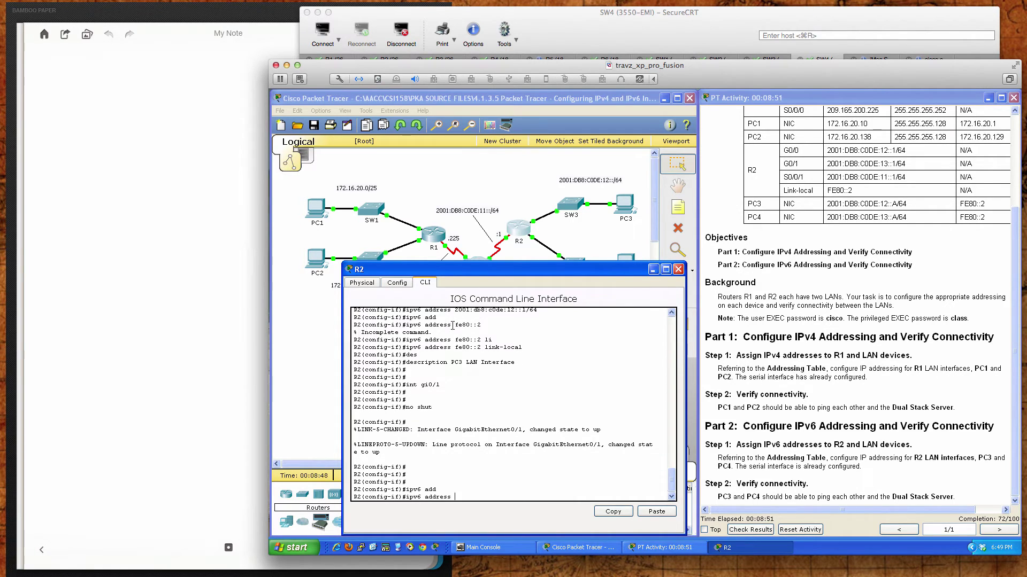
type("2001:db8:c0de:13::1/64")
key("Return")
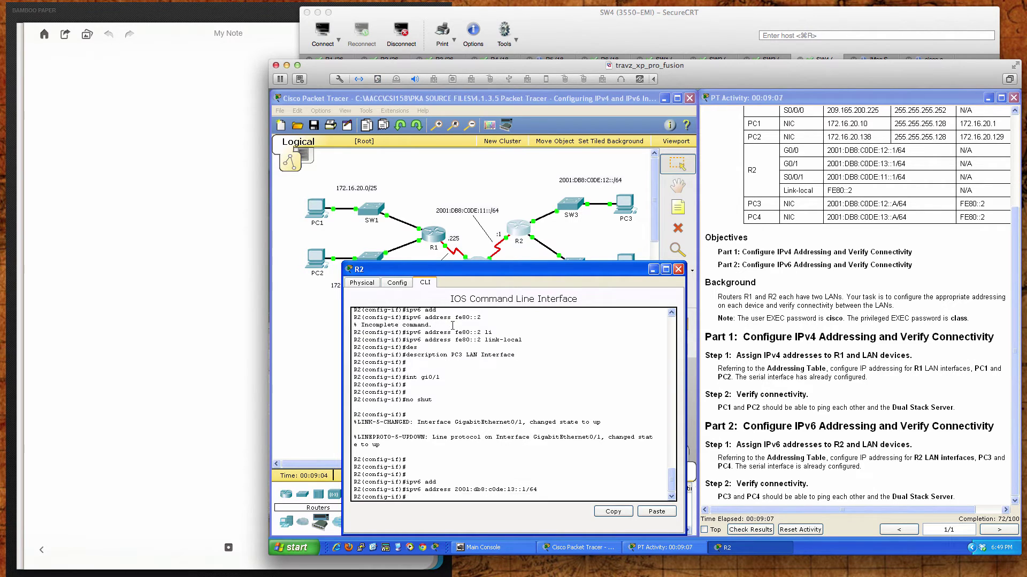
Step: Set fe80::2 as G0/1's link-local IPv6 address
type("ipv6 add")
key("Tab")
type("fe")
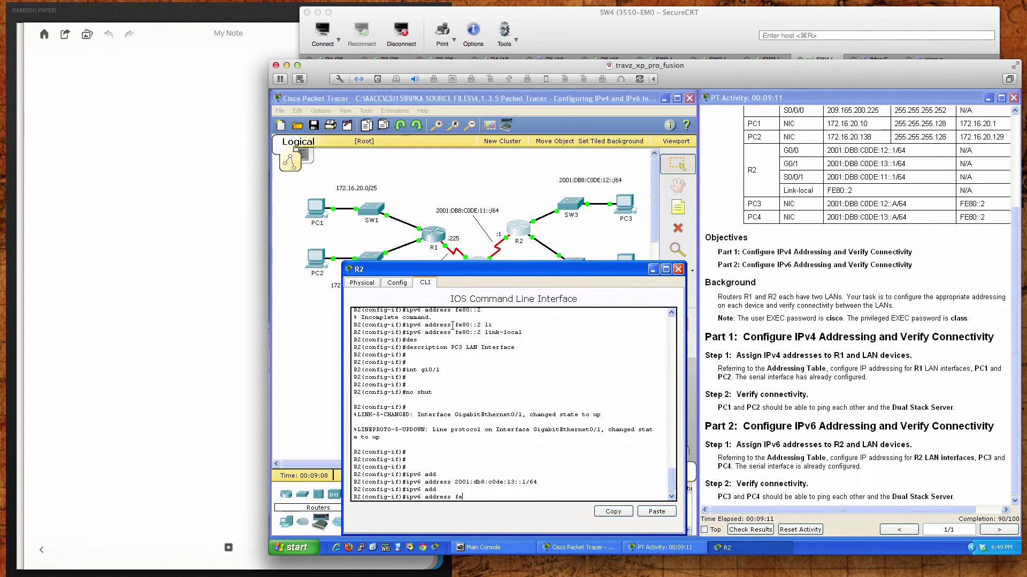
type("80::2 li")
key("Tab")
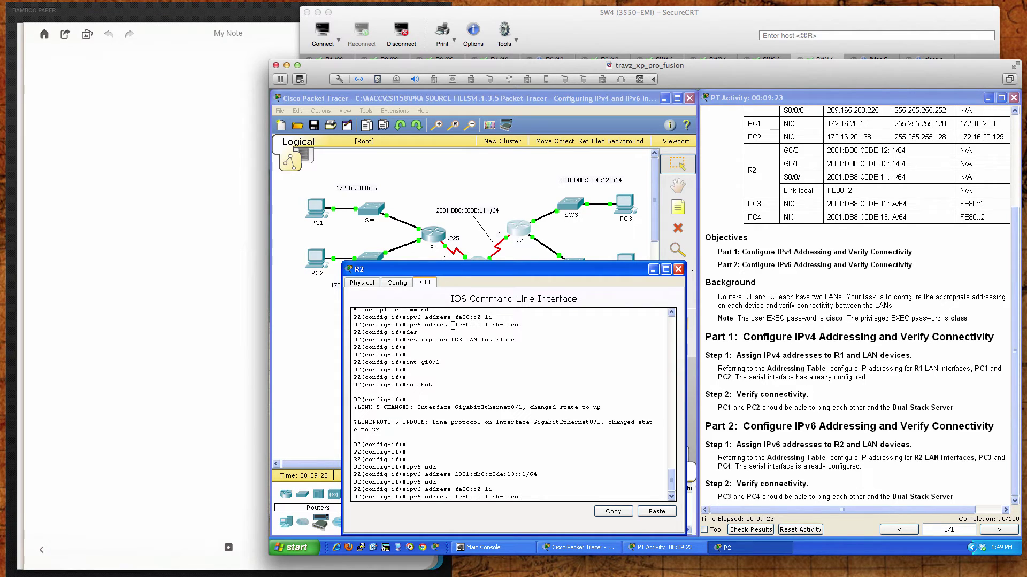
key("Return")
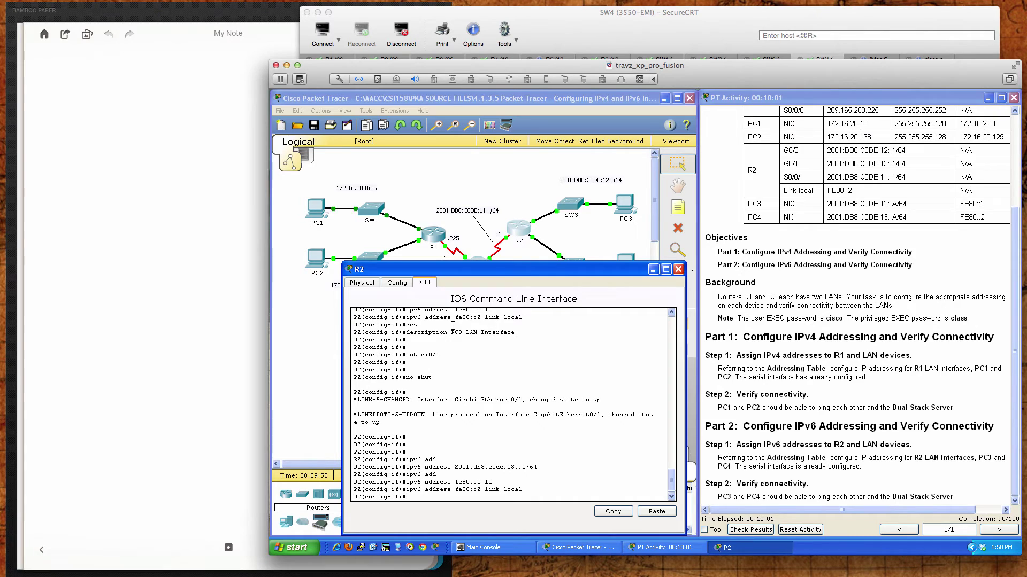
key("Return")
key("Return")
key("Return")
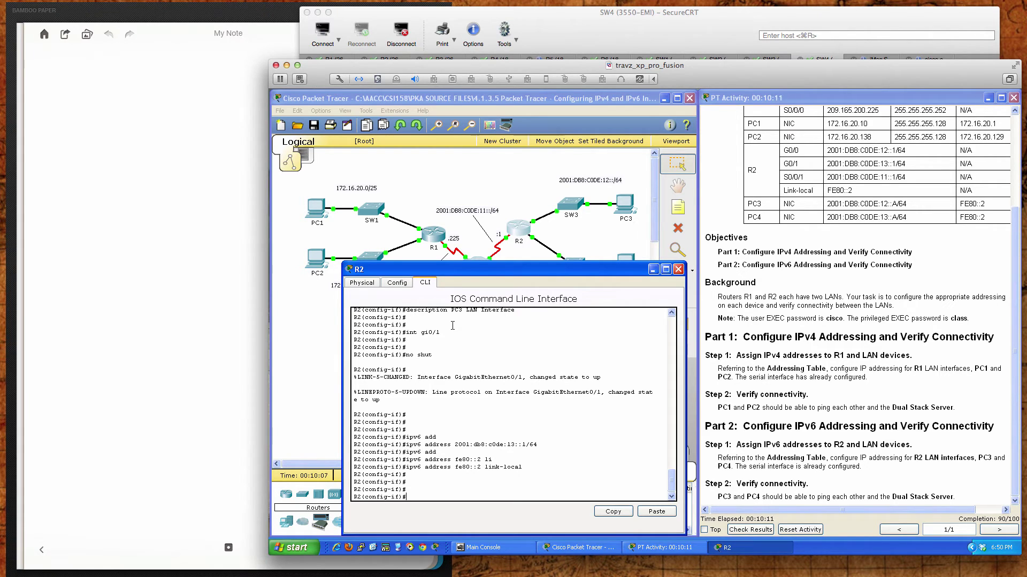
Step: Exit configuration mode and save R2's running configuration with wri mem
type("end")
key("Return")
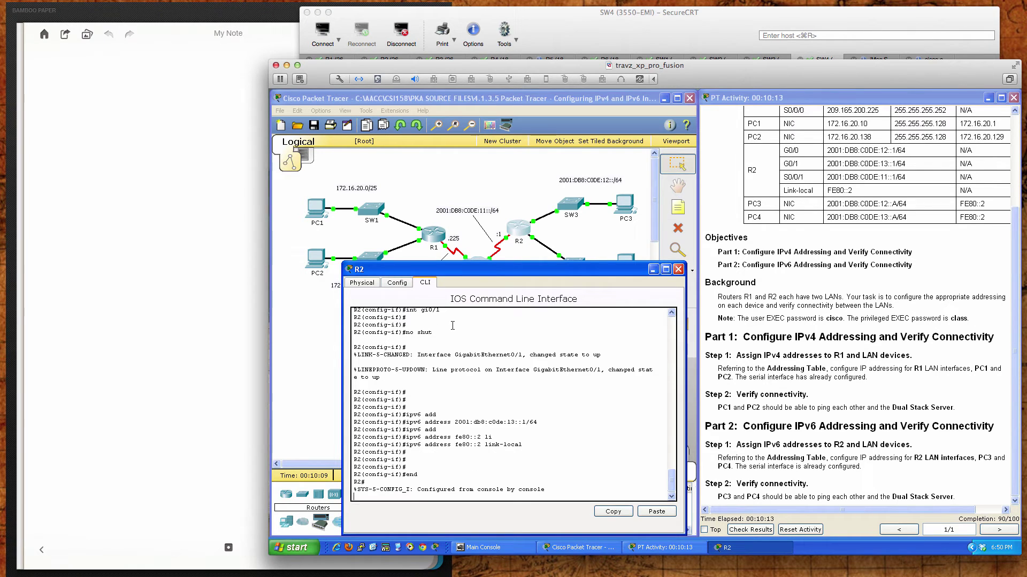
key("Return")
key("Return")
key("Return")
type("wri mem")
key("Return")
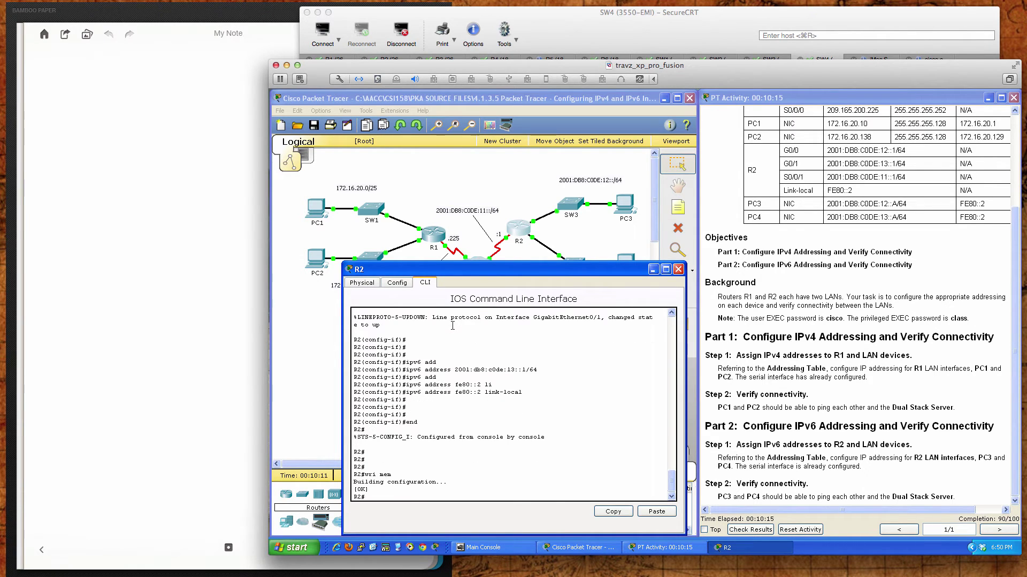
Step: Close R2 and give PC3 static IPv6 2001:db8:c0de:12::a/64 with gateway fe80::2
left_click(678, 270)
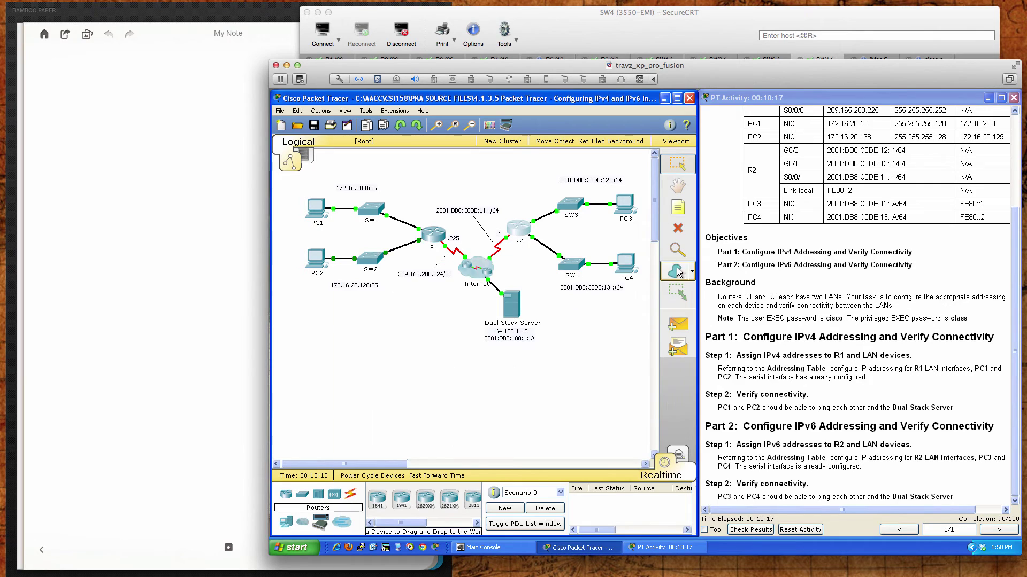
left_click(624, 204)
left_click_drag(623, 194, 485, 267)
left_click(422, 282)
left_click(368, 329)
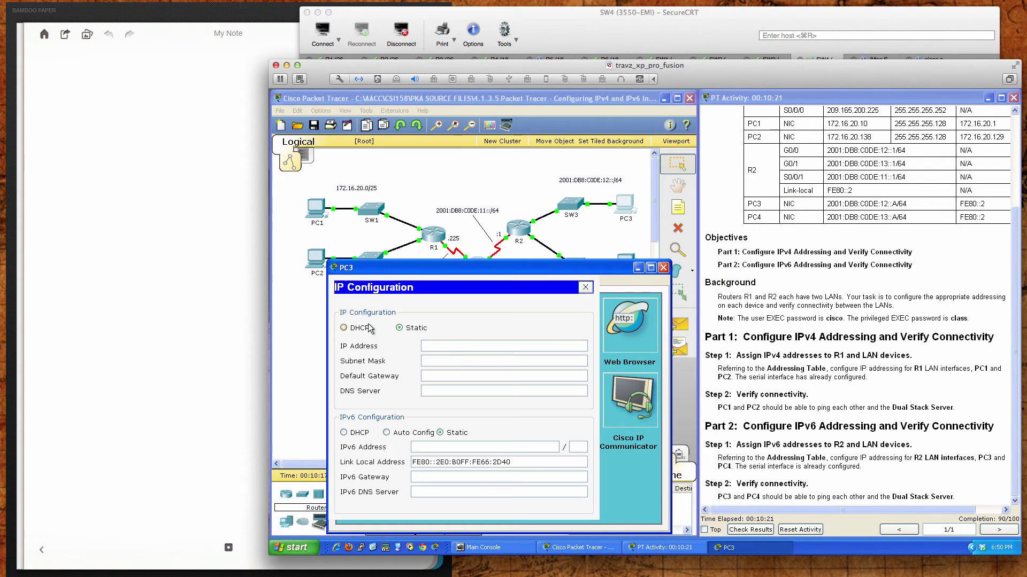
left_click(421, 446)
type("2001:db8:c0de:12::a")
left_click(577, 447)
type("64")
left_click(435, 476)
type("e80::2")
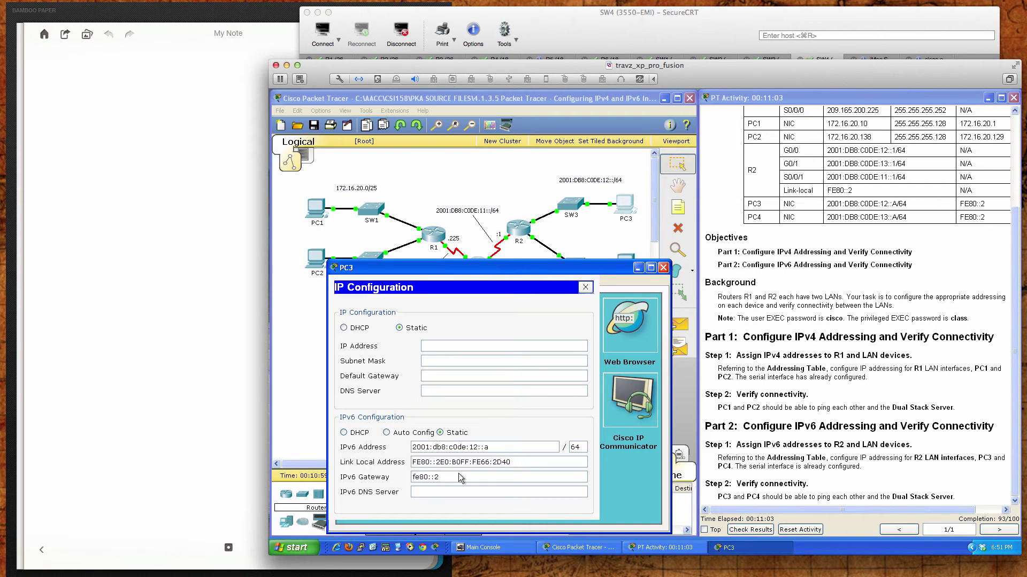
left_click(586, 287)
Step: From PC3's command prompt, ping R2's gateway 2001:db8:c0de:12::1
left_click(562, 321)
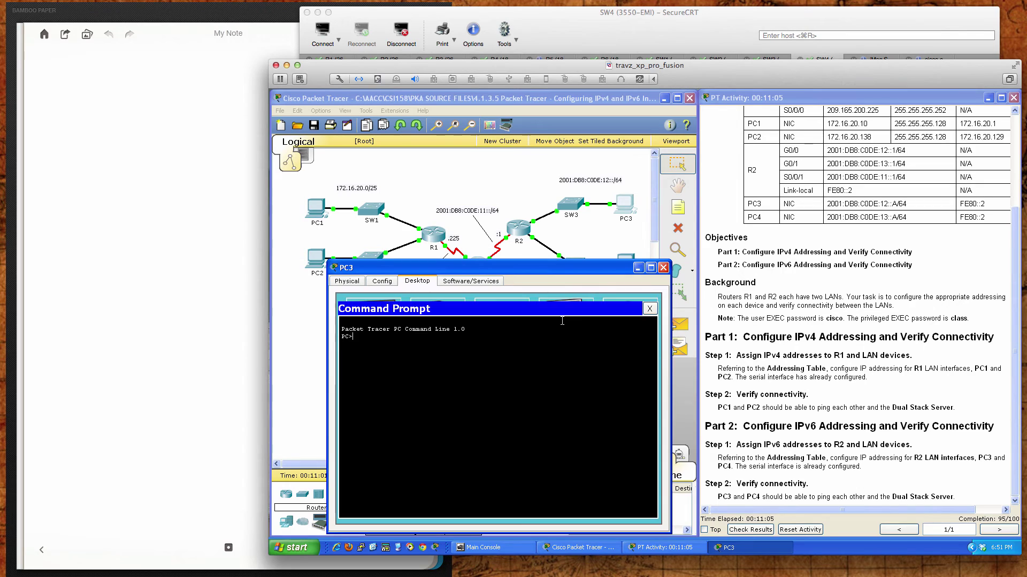
type("ping 2001:db8:c0de:12::1")
key("Return")
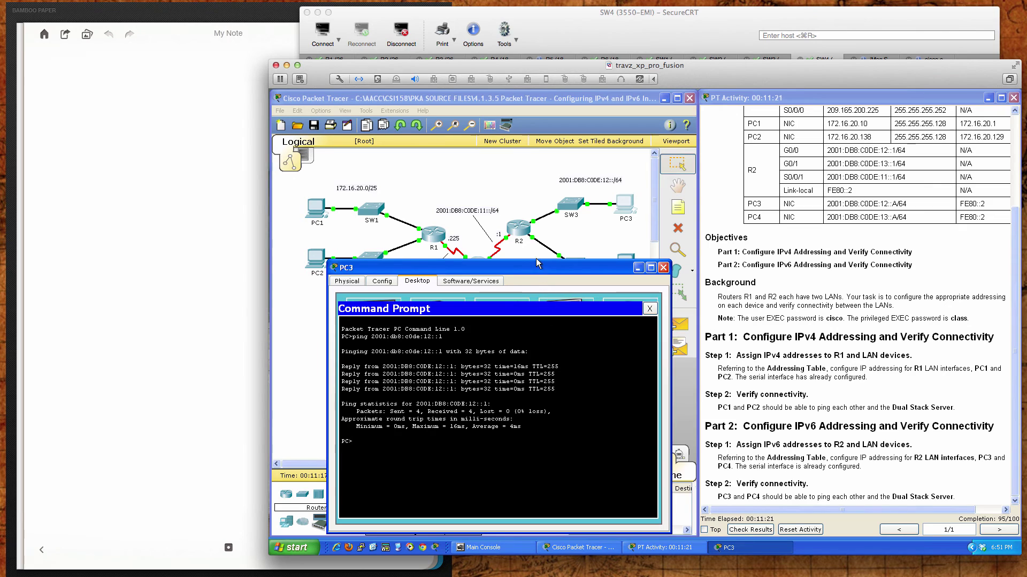
left_click_drag(538, 266, 752, 268)
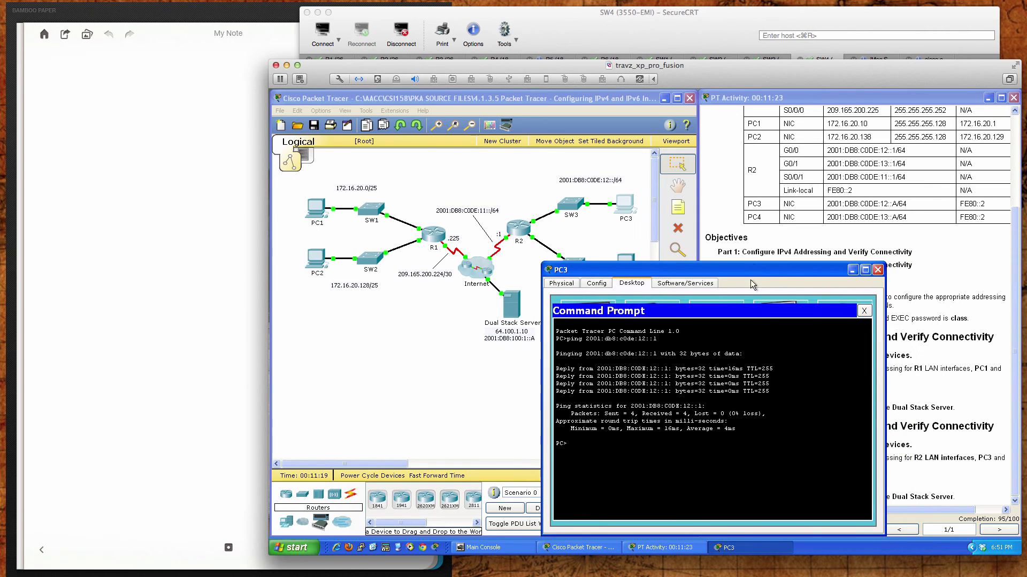
Step: Ping the Dual Stack Server at 2001:db8:100:1::a from PC3
type("2001:db8:c0de")
key("BackSpace")
key("BackSpace")
key("BackSpace")
type("100:1::a")
key("Return")
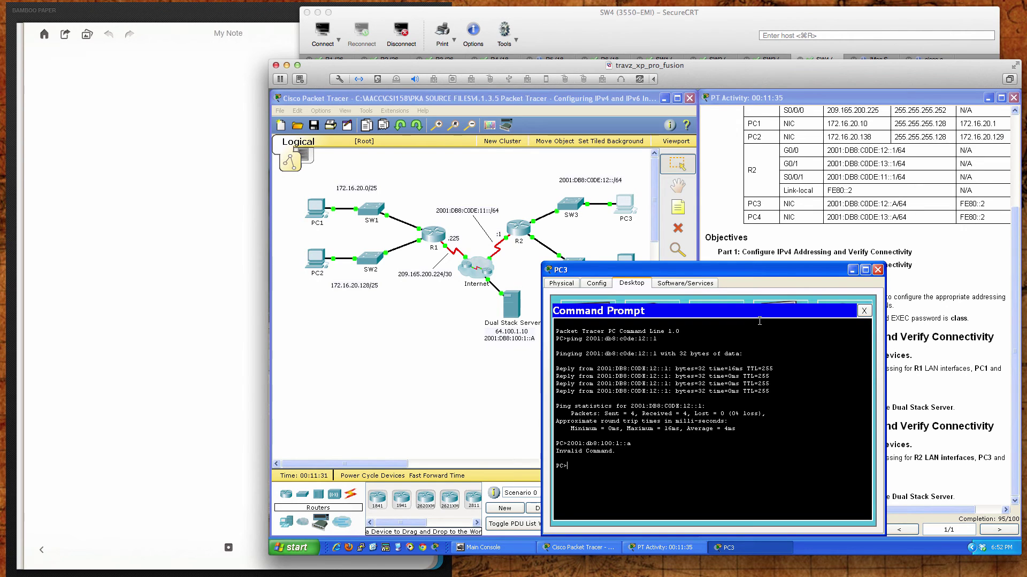
key("Up")
key("Left")
key("Left")
key("Left")
key("Left")
key("Left")
key("Home")
type("ping")
key("Return")
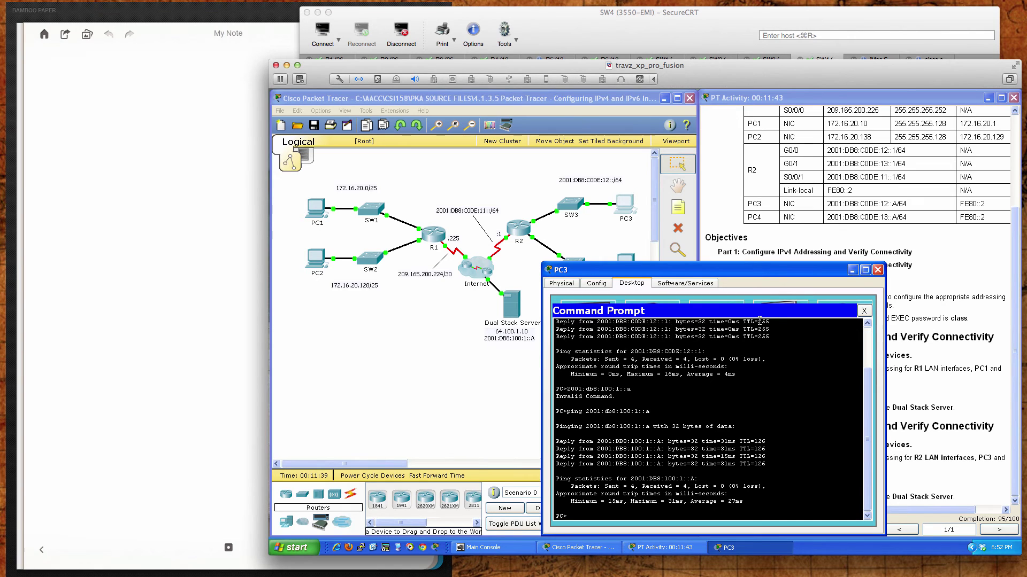
Step: Close PC3's windows and bring up PC4's device window
left_click(864, 311)
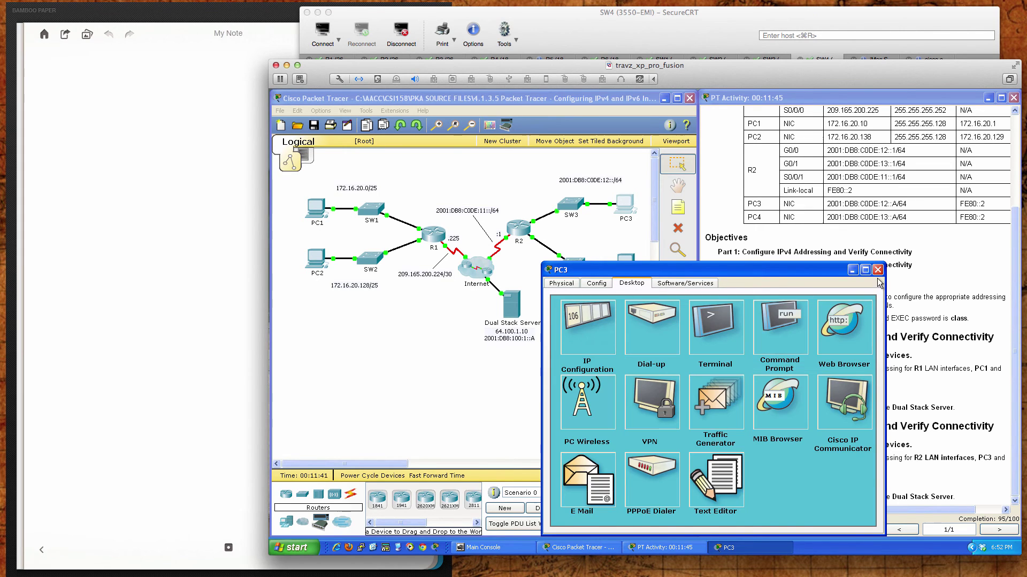
left_click(878, 270)
left_click(626, 268)
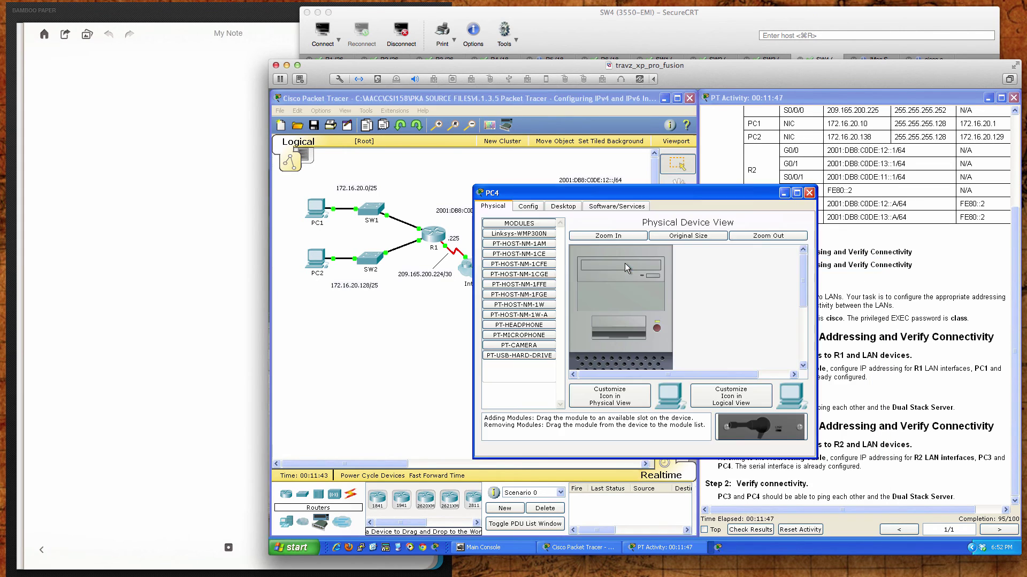
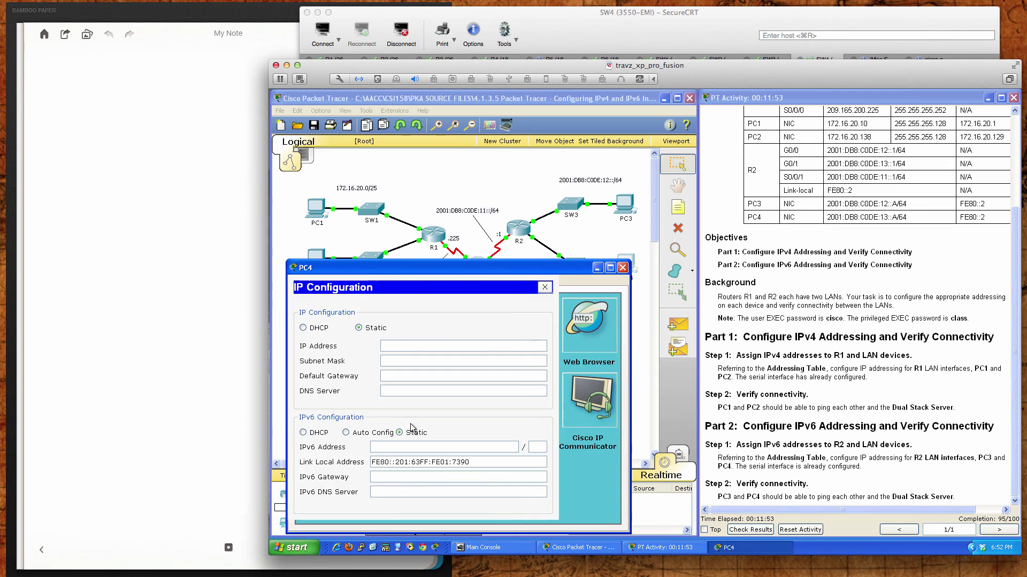
Step: Configure PC4 with IPv6 address 2001:db8:c0de:13::a, prefix length 64 and gateway fe80::2
left_click(391, 447)
type("2001:db8:c0de:13::a")
left_click(538, 447)
type("64")
left_click(470, 476)
type("fe80::2")
Step: From PC4's Command Prompt, ping R2's LAN address 2001:db8:c0de:13::1
left_click(545, 288)
left_click(525, 326)
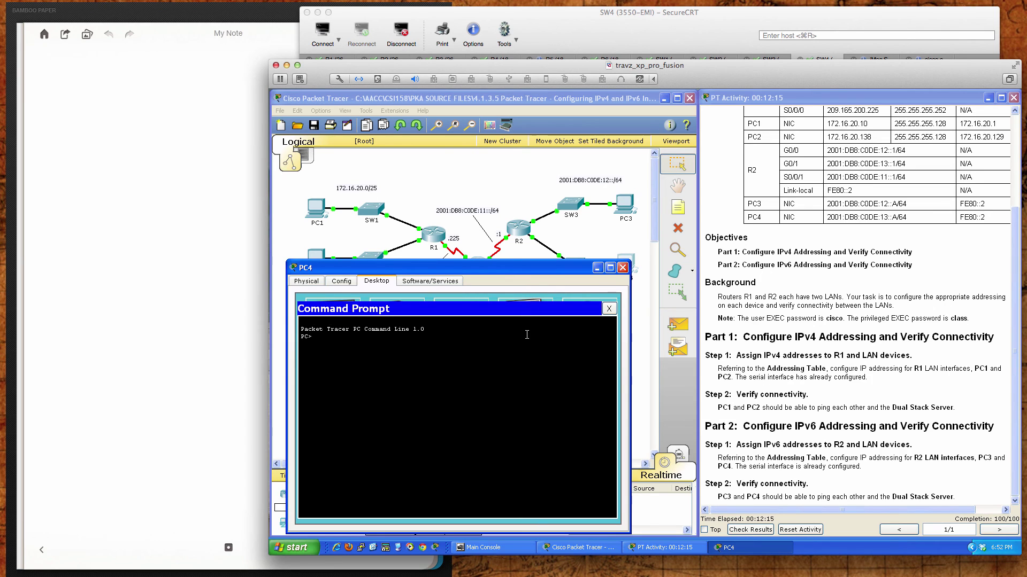
type("ping 2001:db8:c0de:13::1")
key("Return")
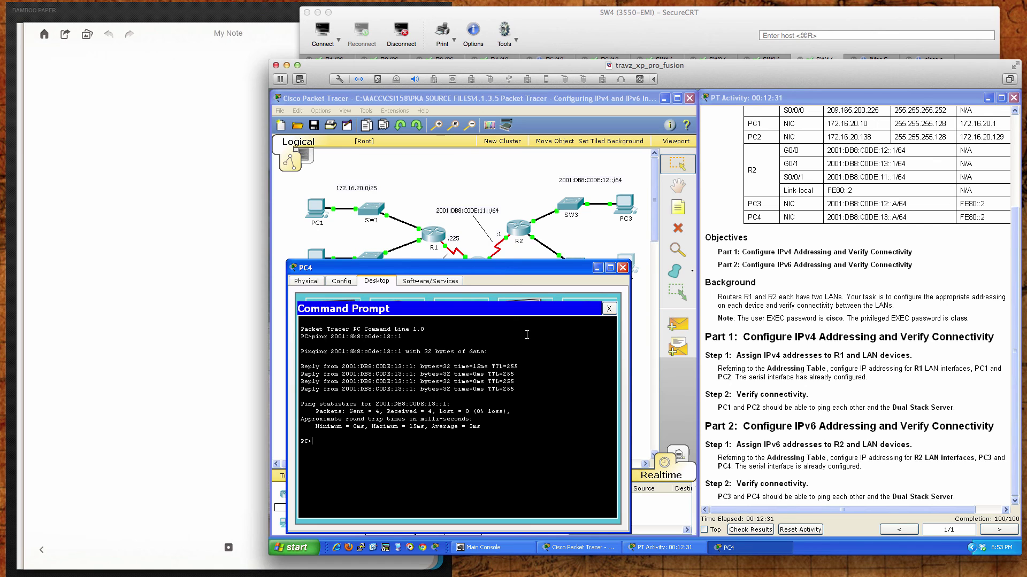
Step: Ping the Dual Stack Server (2001:db8:100:1::a) and PC3 (2001:db8:c0de:12::a), then close PC4
left_click_drag(486, 269, 747, 261)
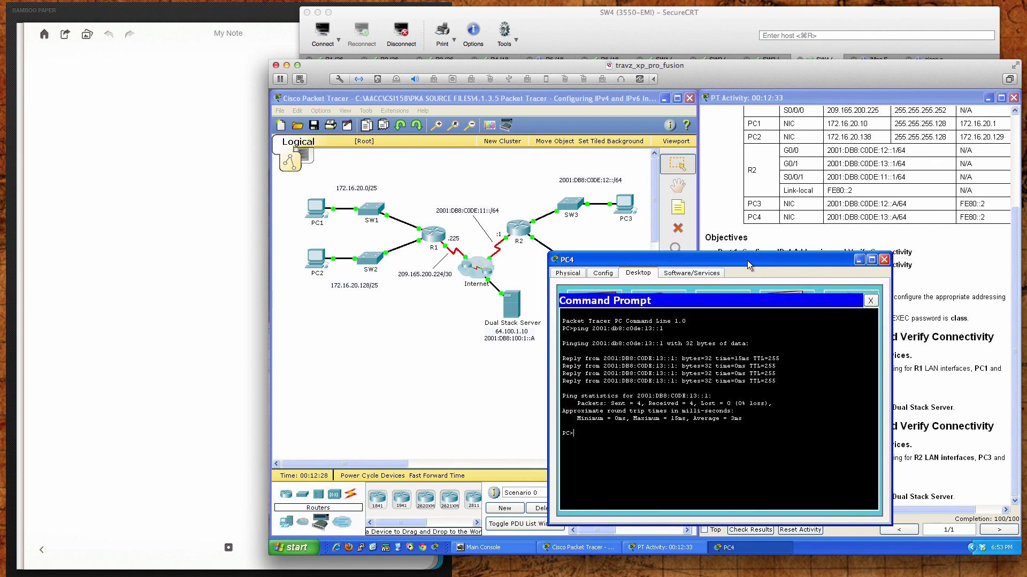
type("ping 2001:db8:100:1::a")
key("Return")
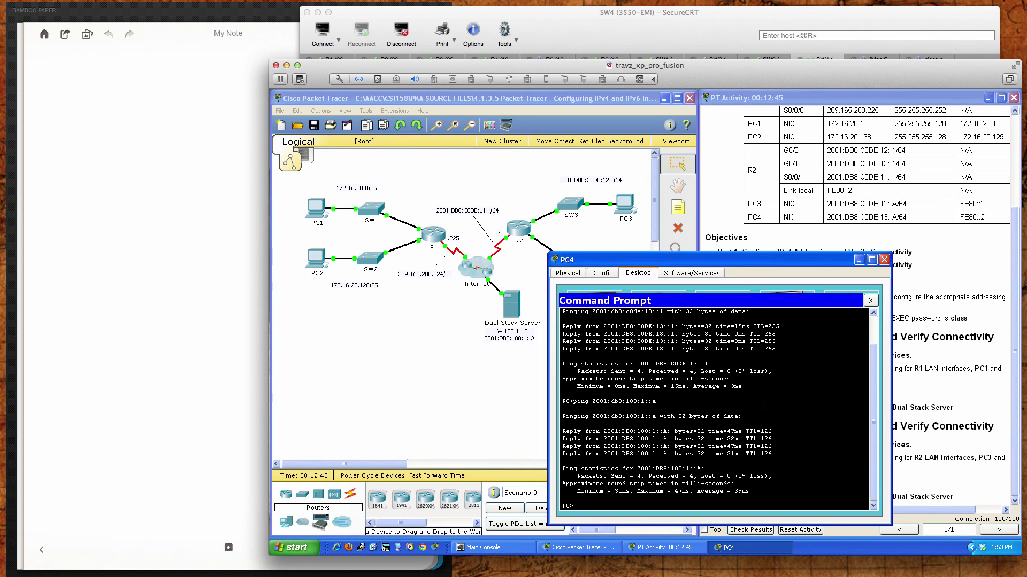
type("ping 2001:db8:c0de:12::a")
key("Return")
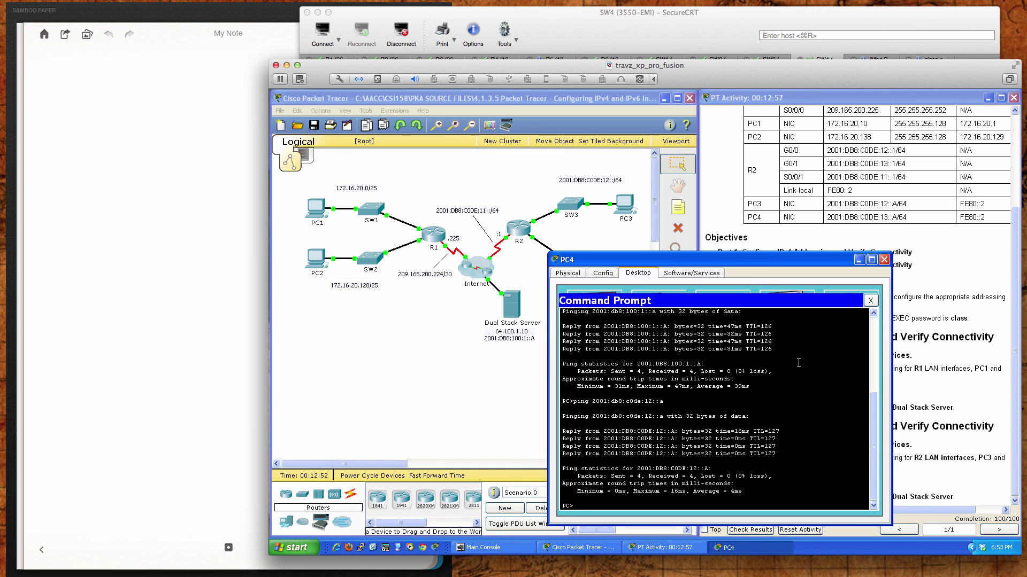
left_click(870, 300)
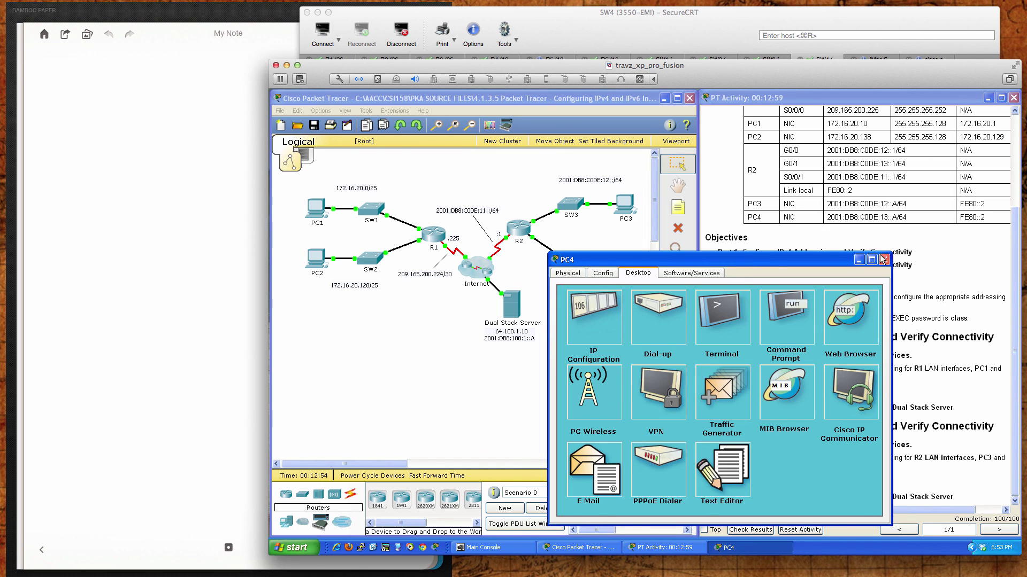
left_click(884, 259)
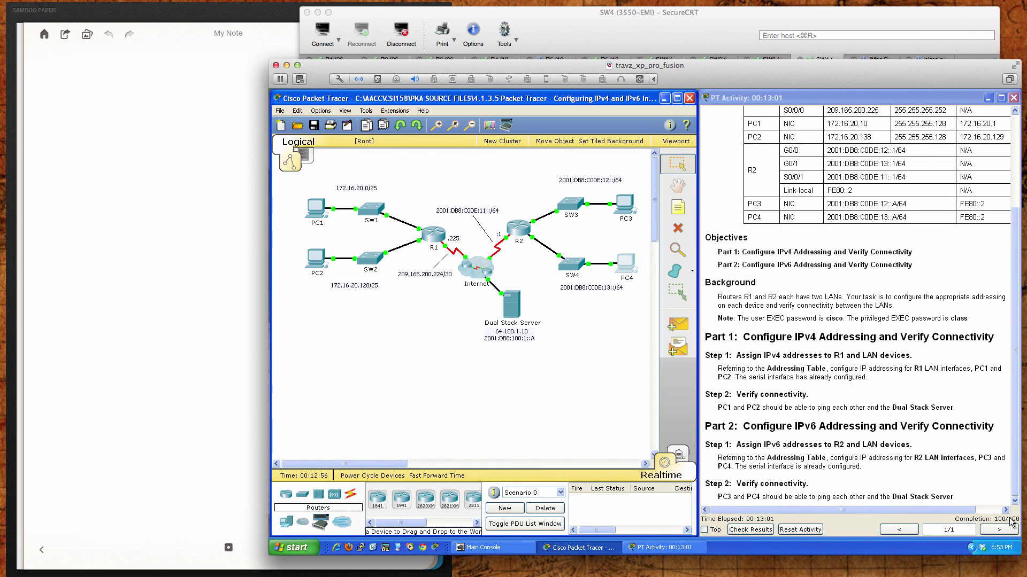